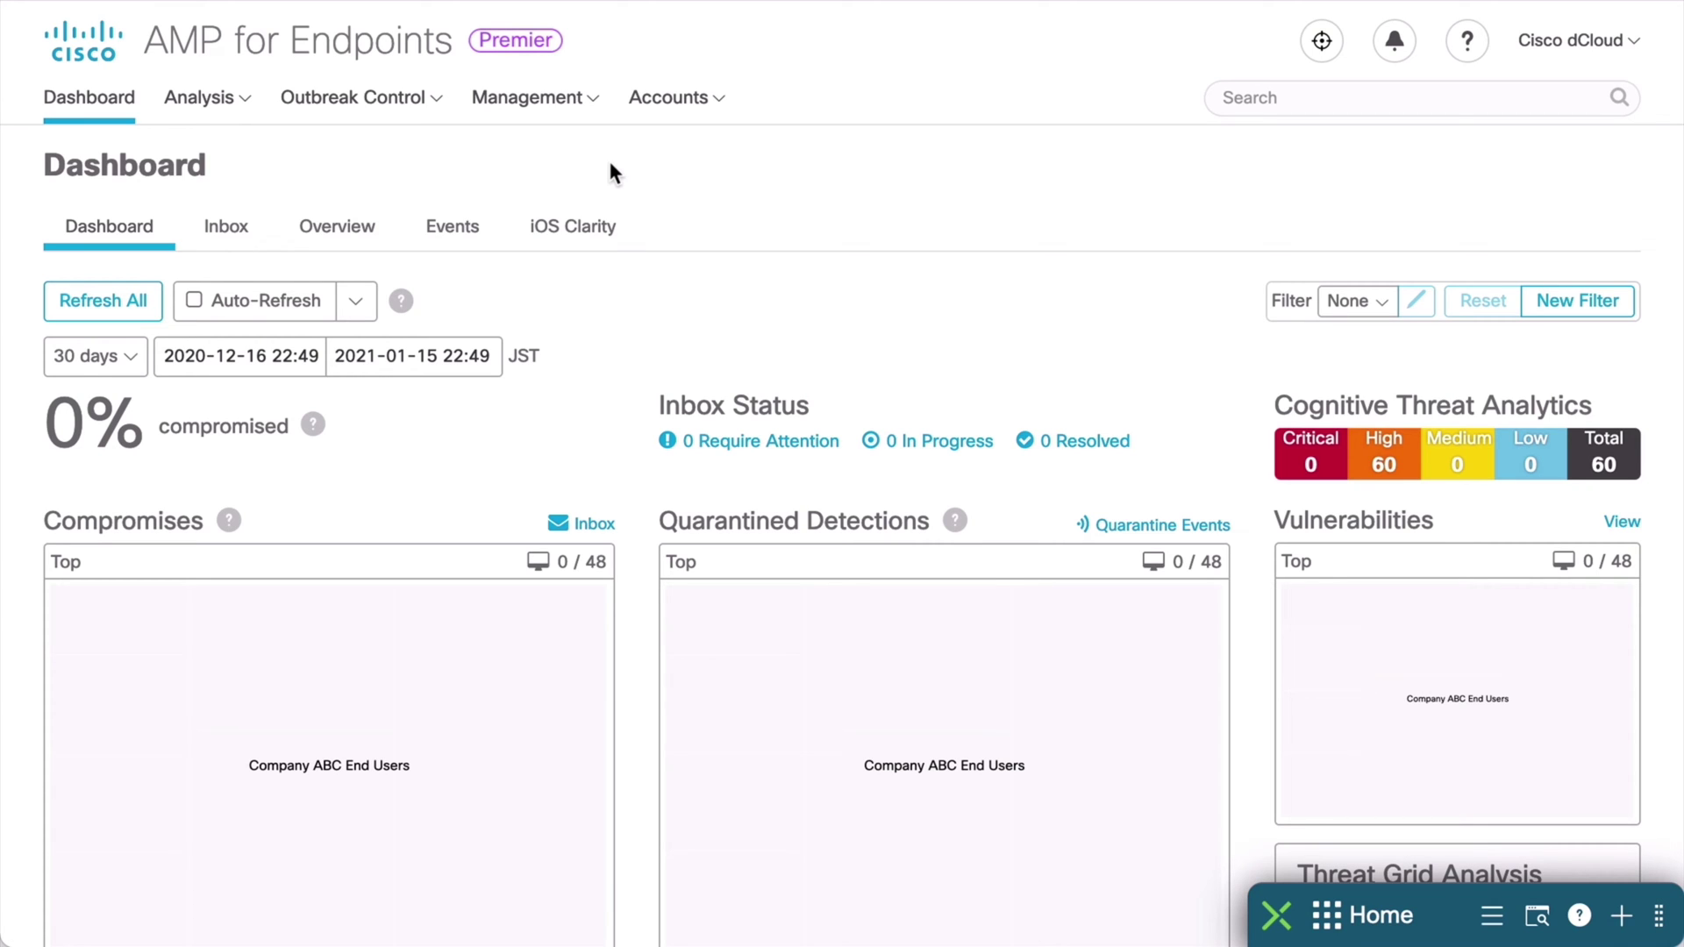
Go to the Simple custom detections page from the Outbreak Control menu.
left_click(404, 108)
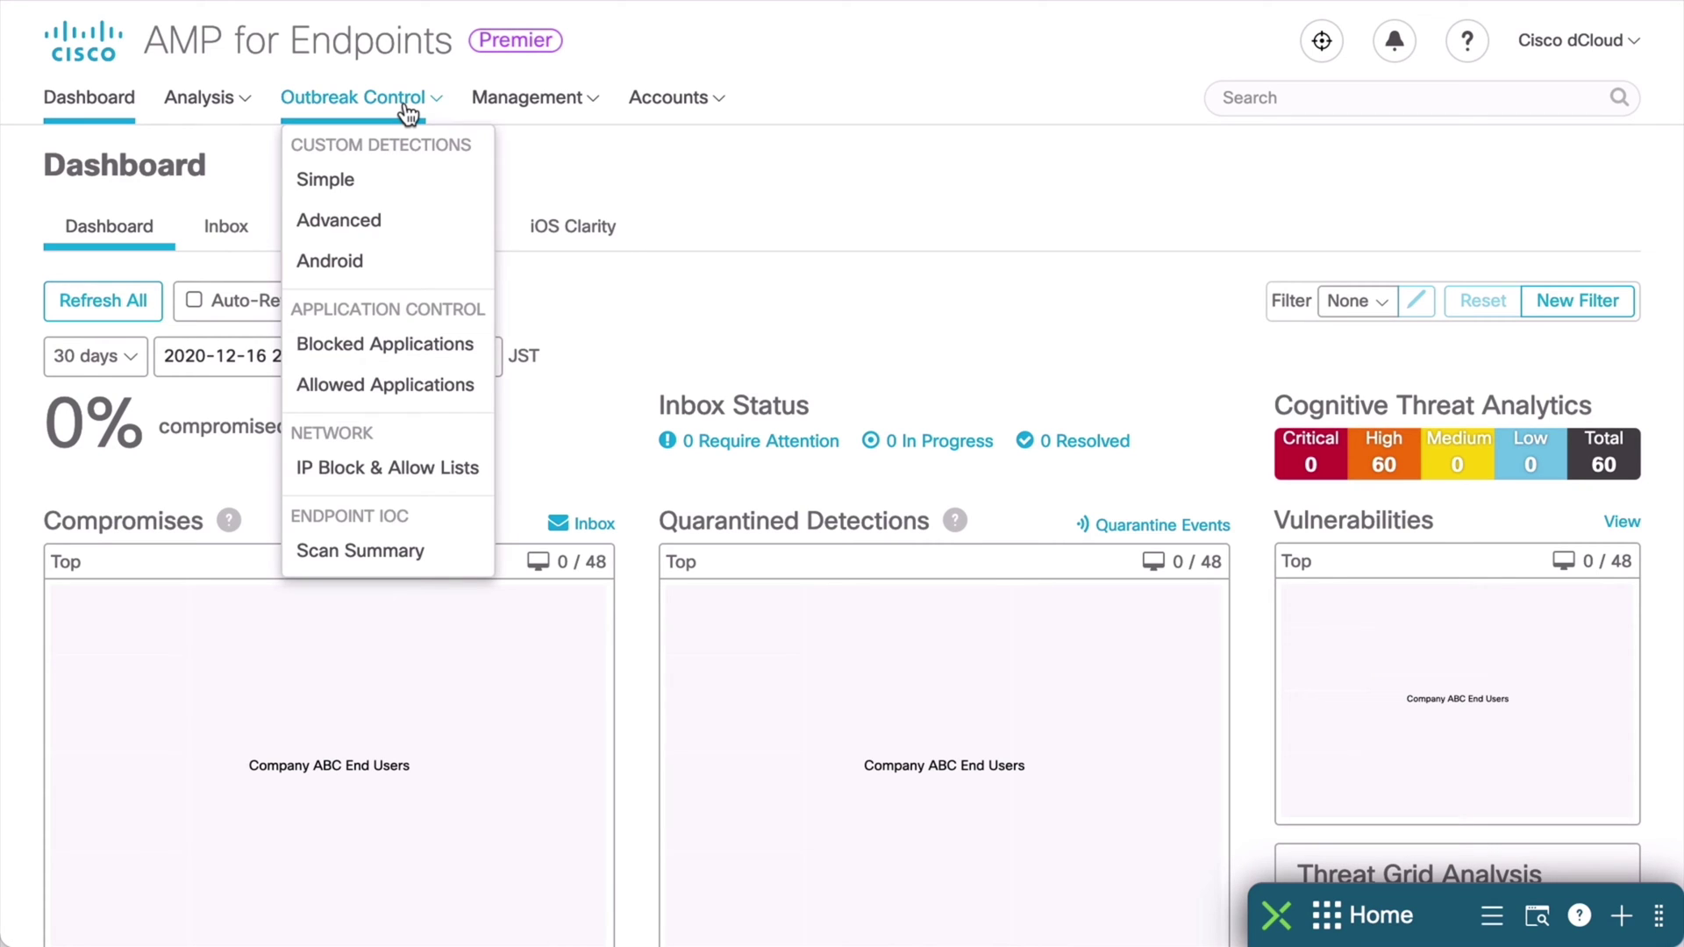
left_click(353, 188)
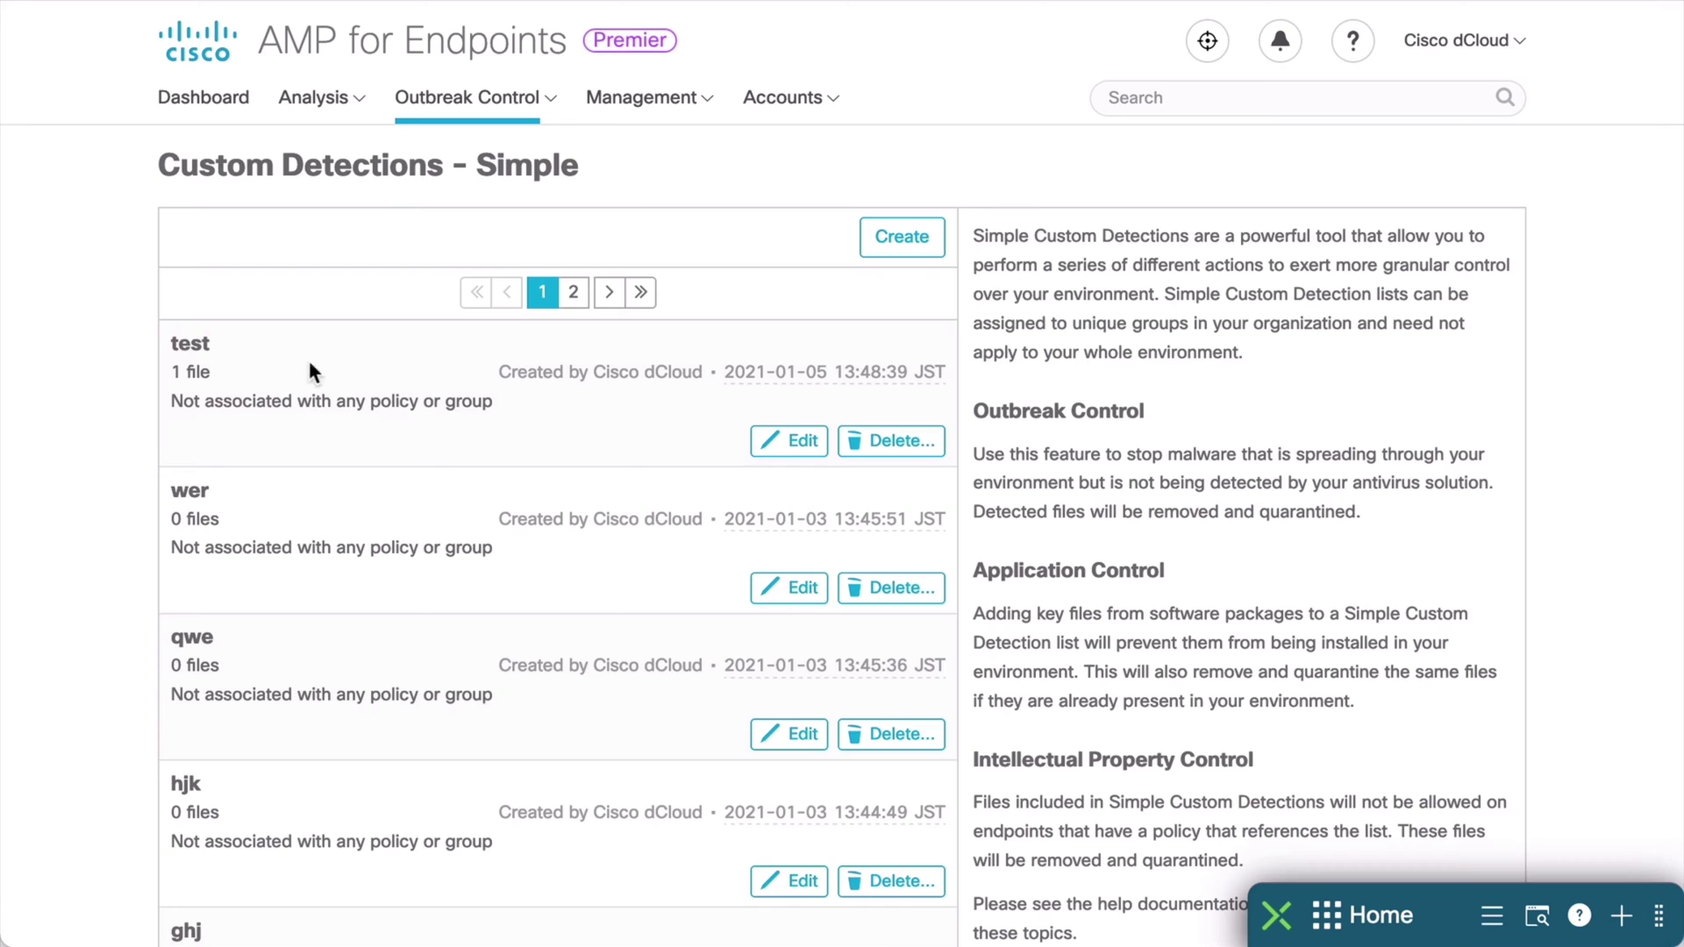
Edit the 'test' list and review the SHA-256 details of its file 41f1685d…58159e23.
left_click(797, 446)
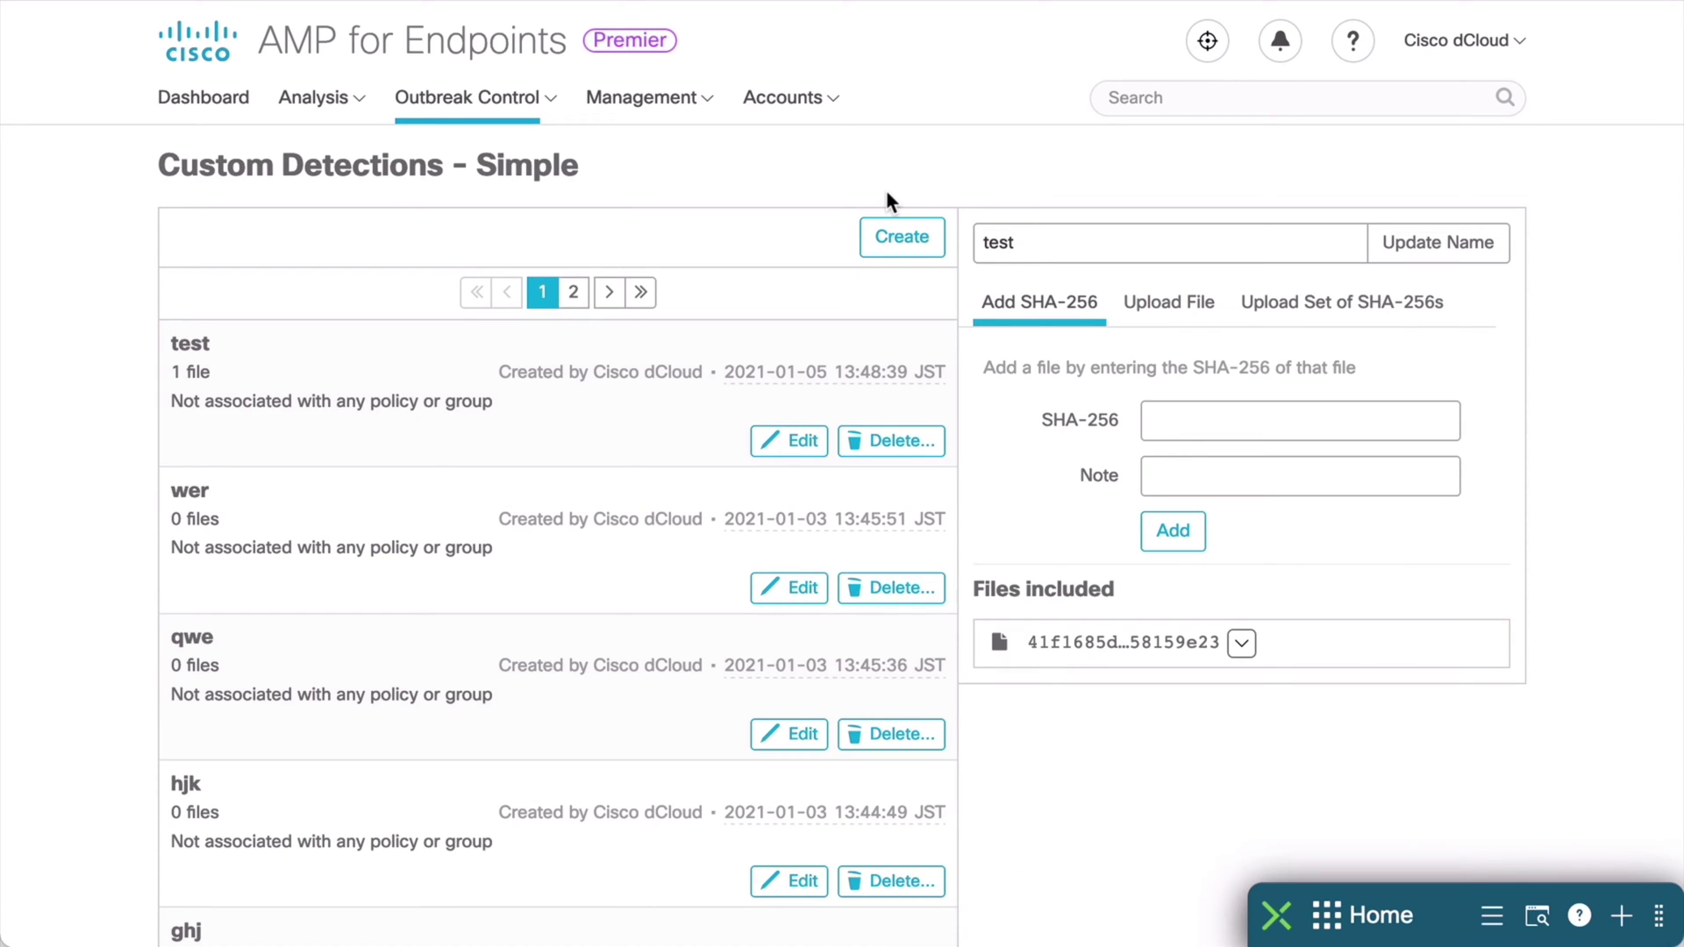
left_click(1240, 647)
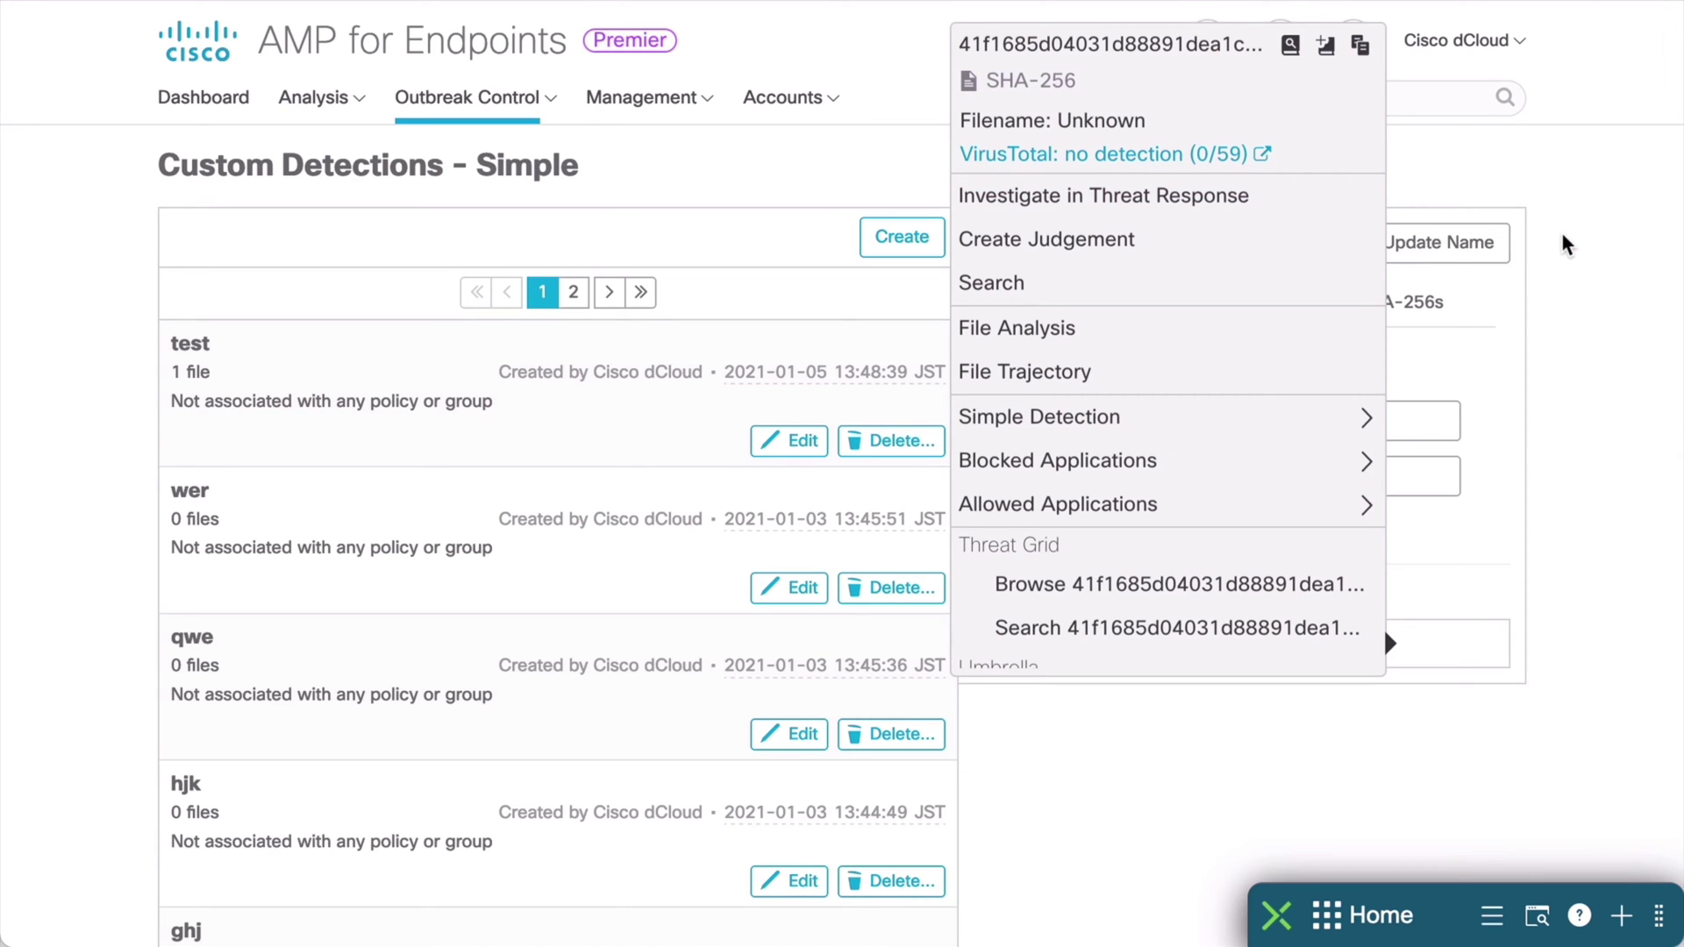
left_click(1563, 237)
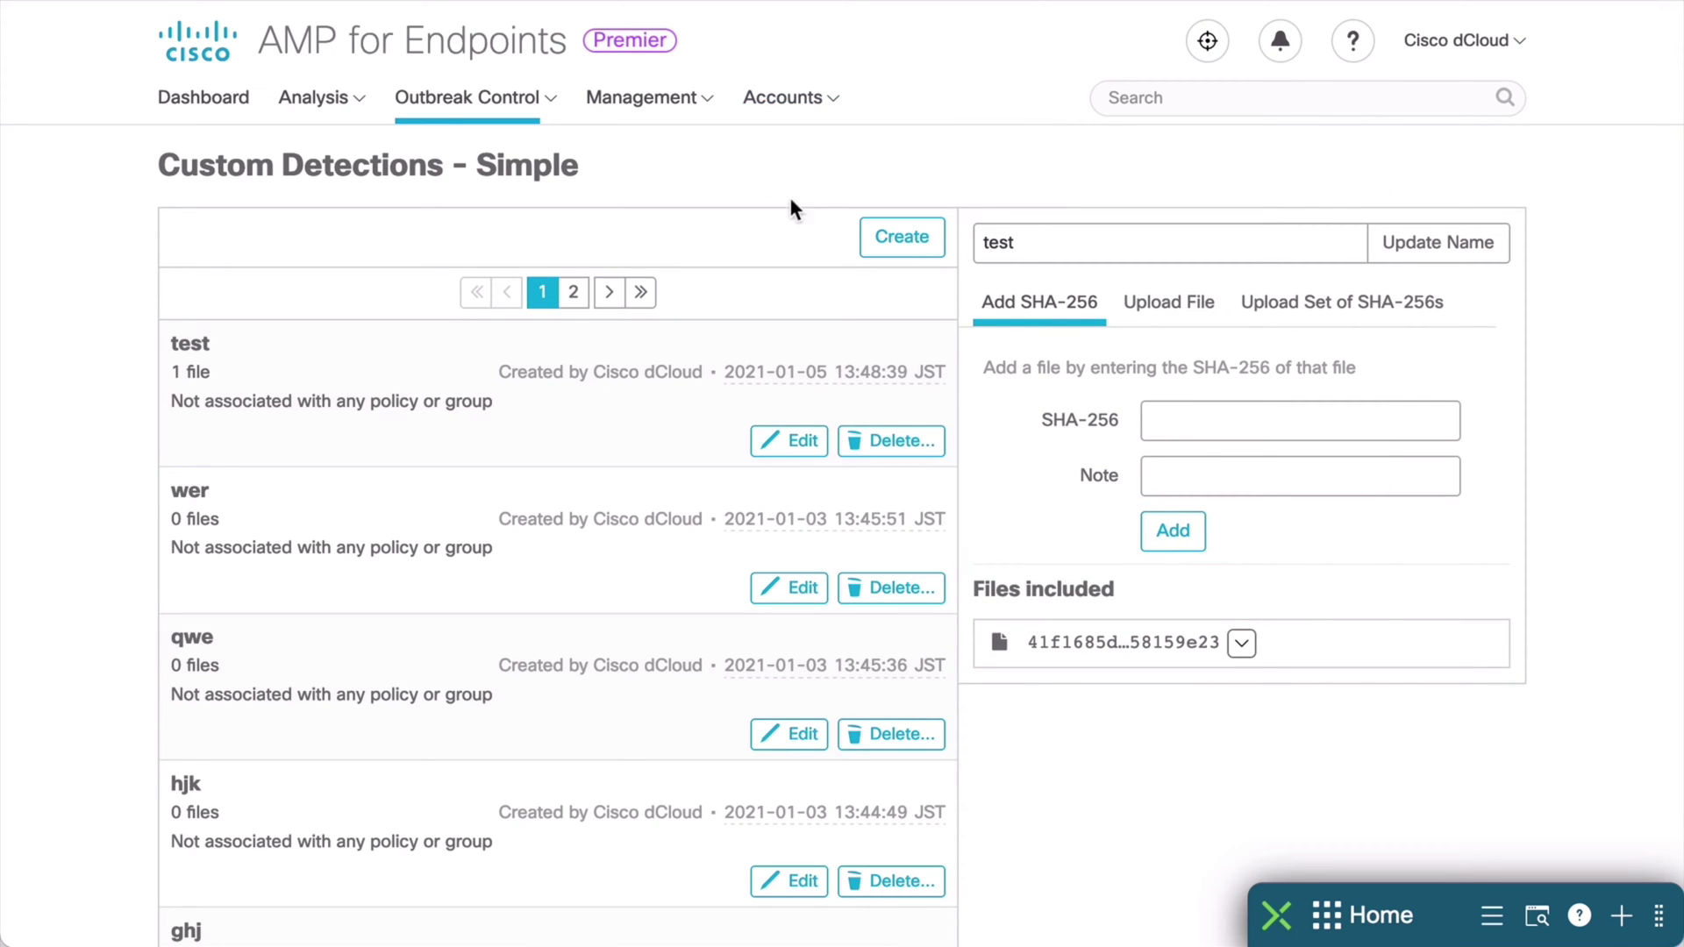
Create an empty simple custom detection list named 'cj-test'.
left_click(900, 254)
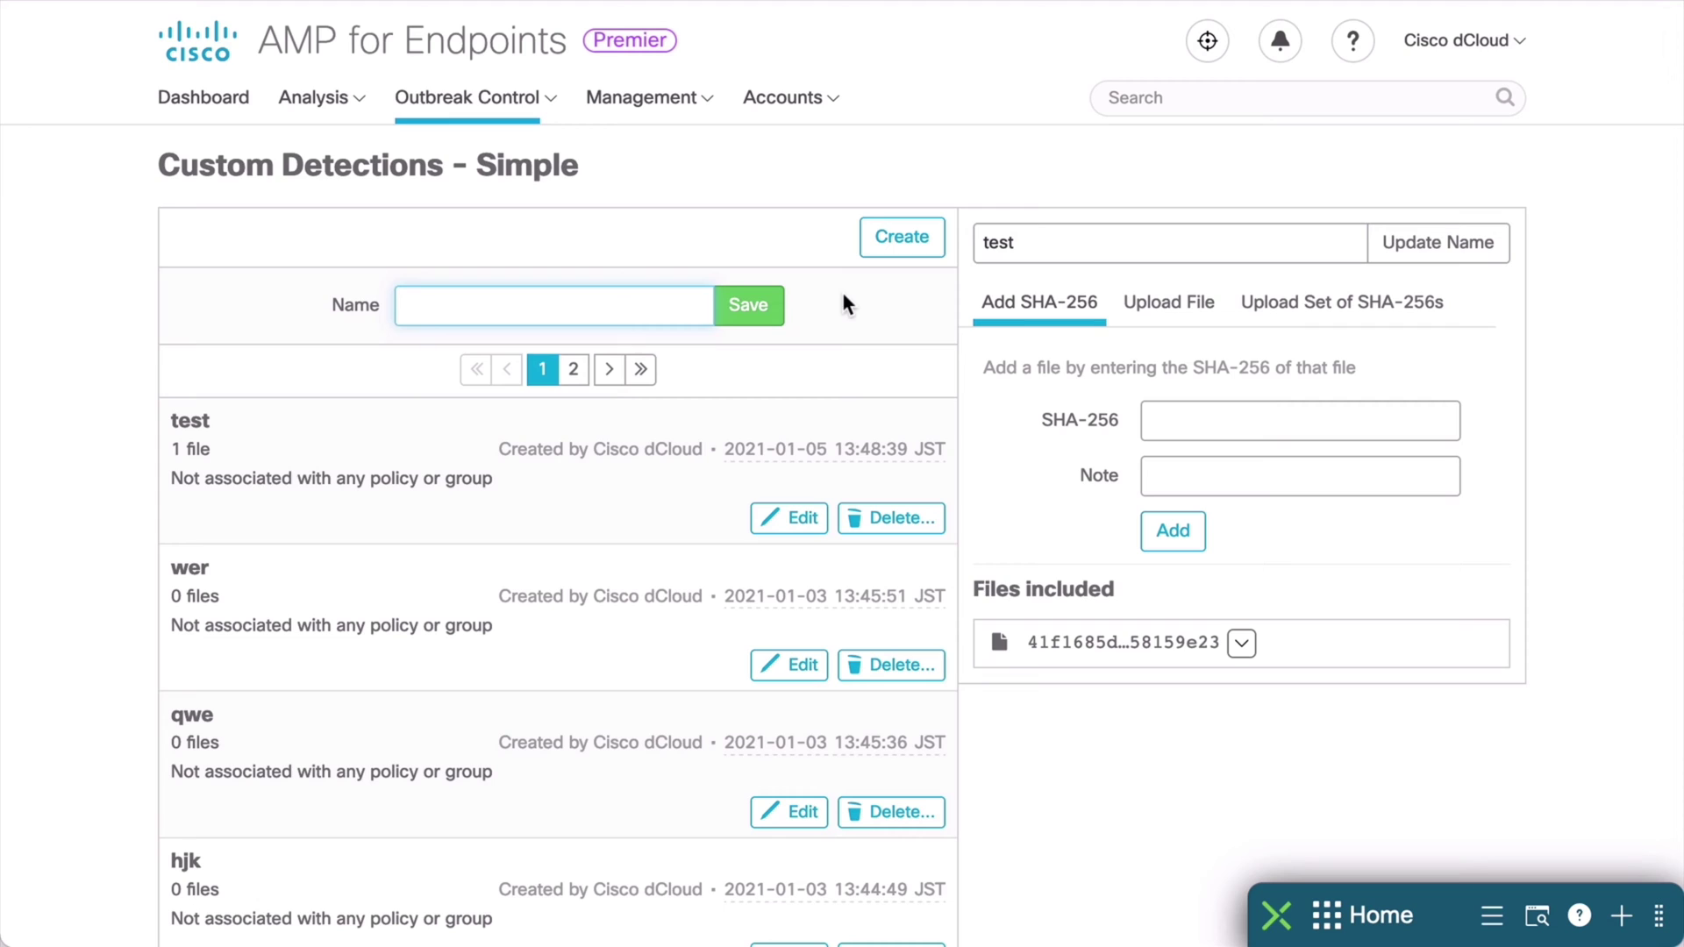
type("cj-test")
left_click(735, 307)
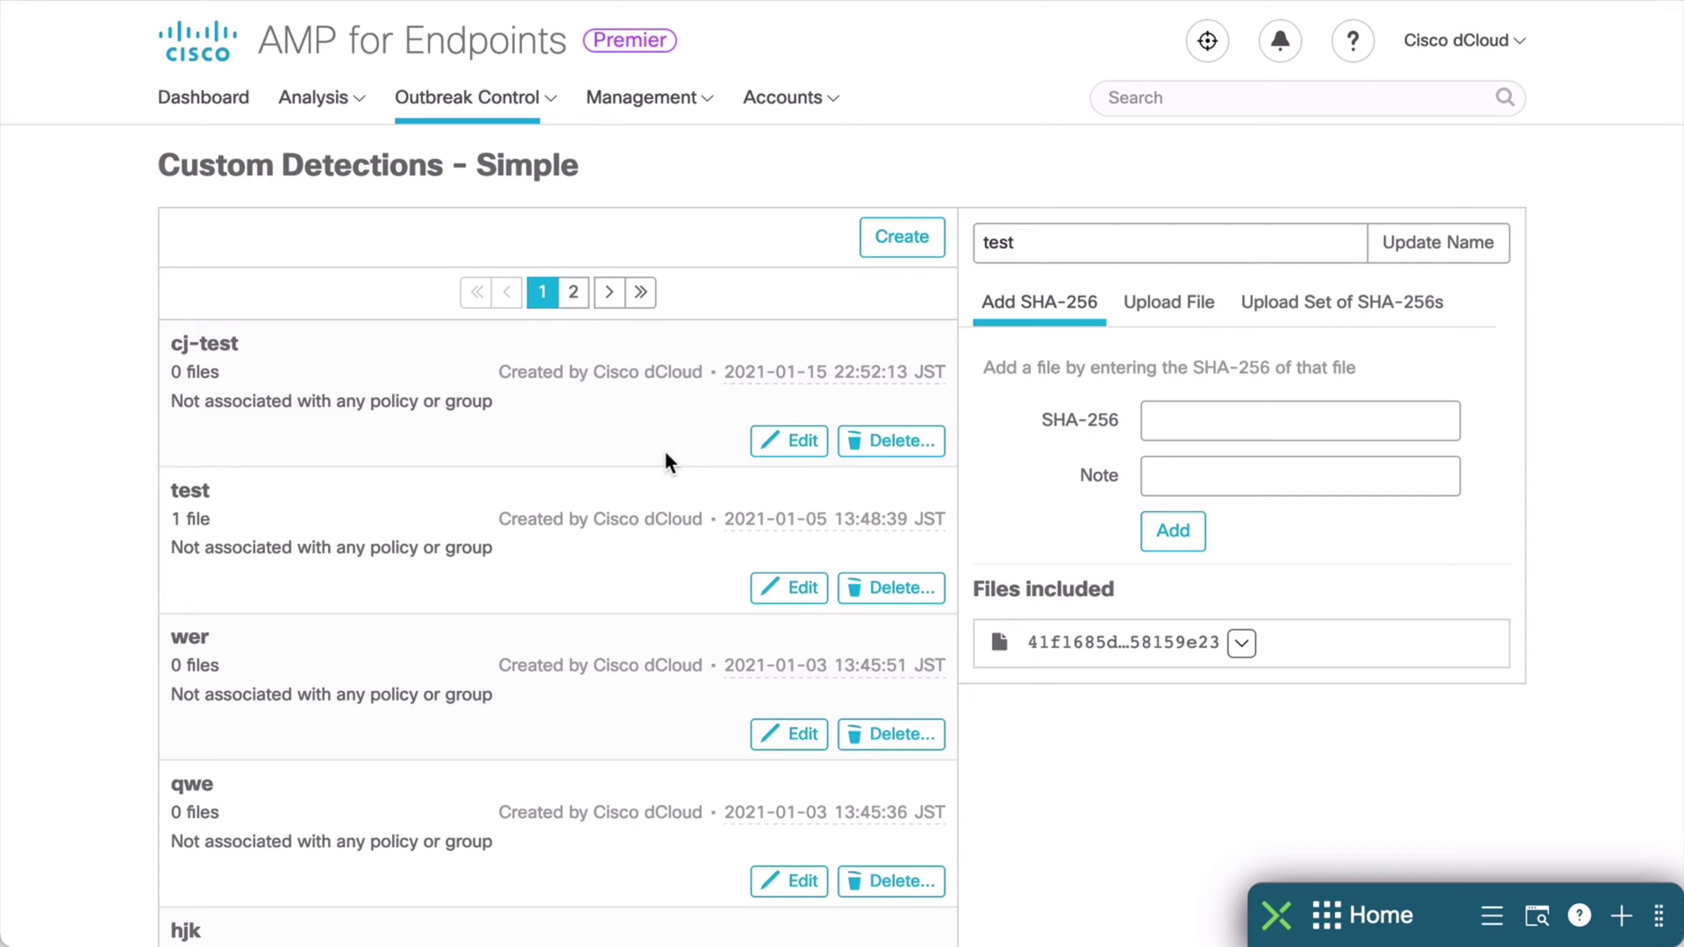
Edit the cj-test list and bring up its Upload File form with the 20 MB limit.
left_click(785, 447)
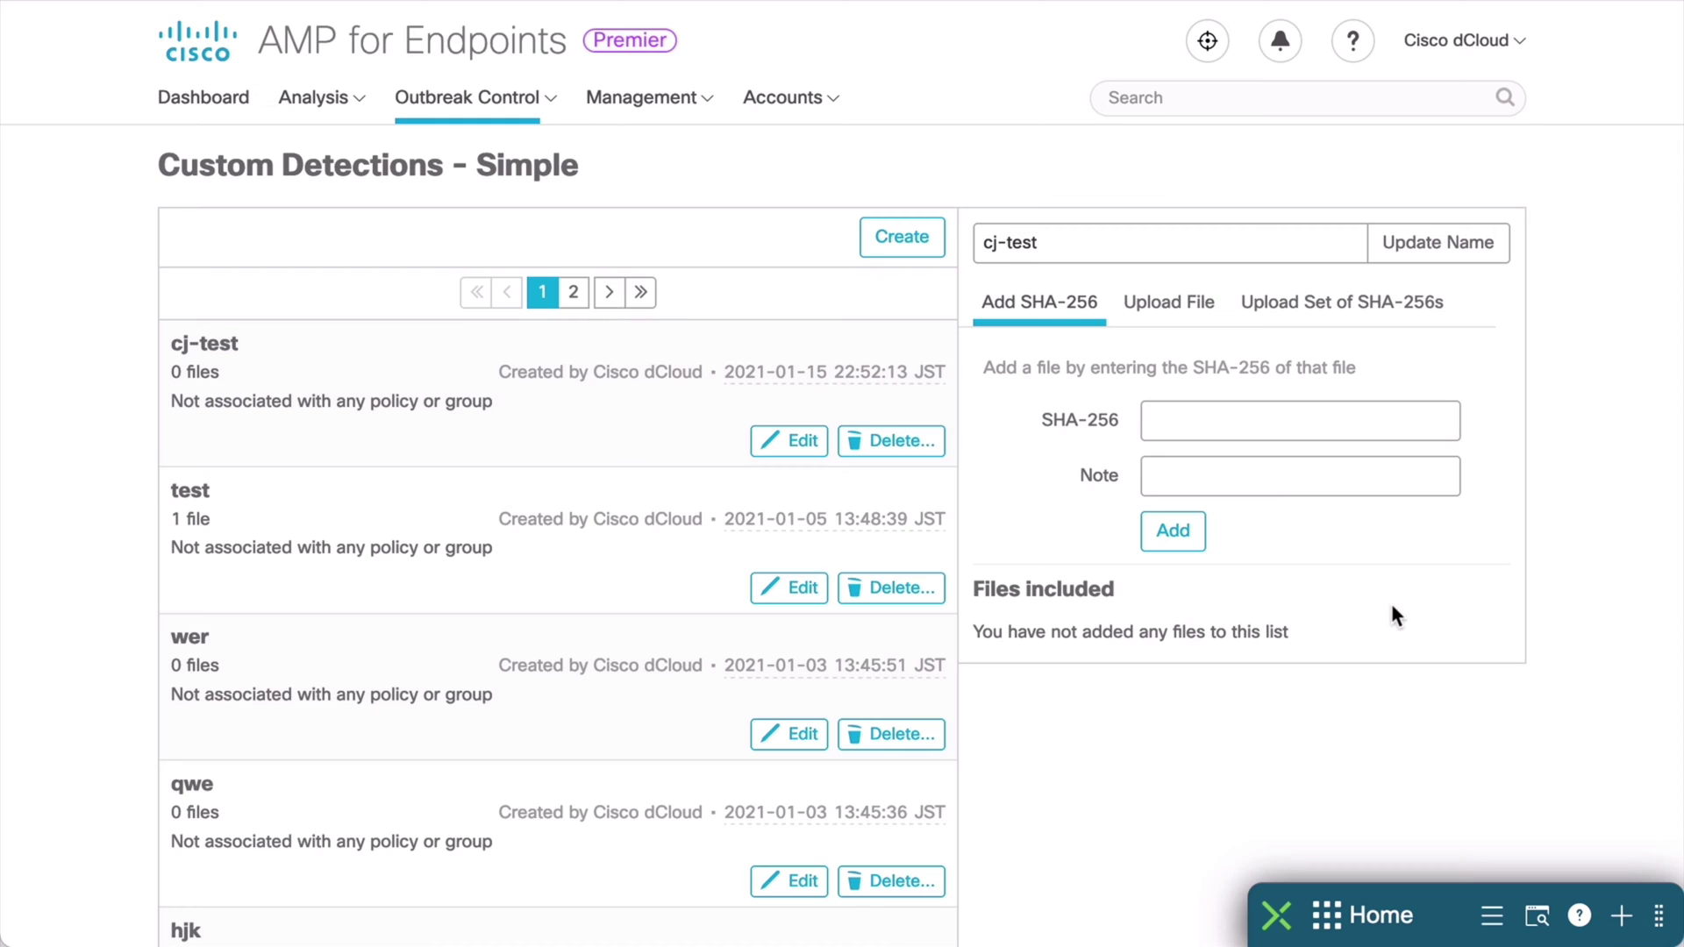
left_click(1180, 304)
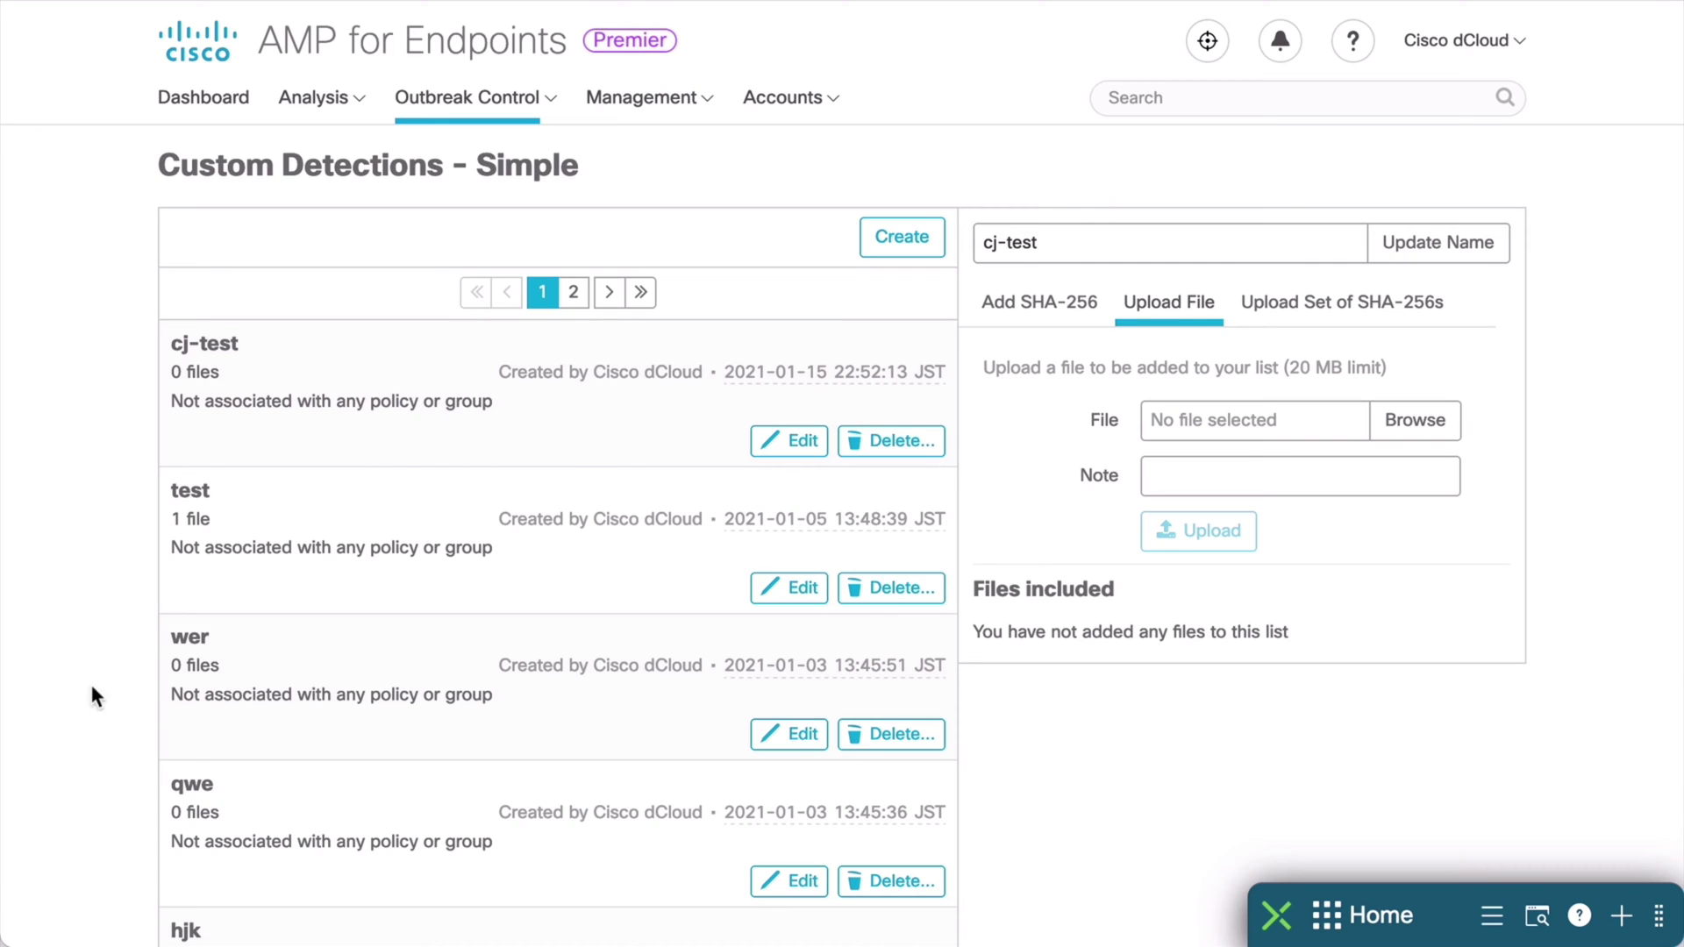
Bring up the Outbreak Control menu to reach the Advanced custom detections.
left_click(550, 99)
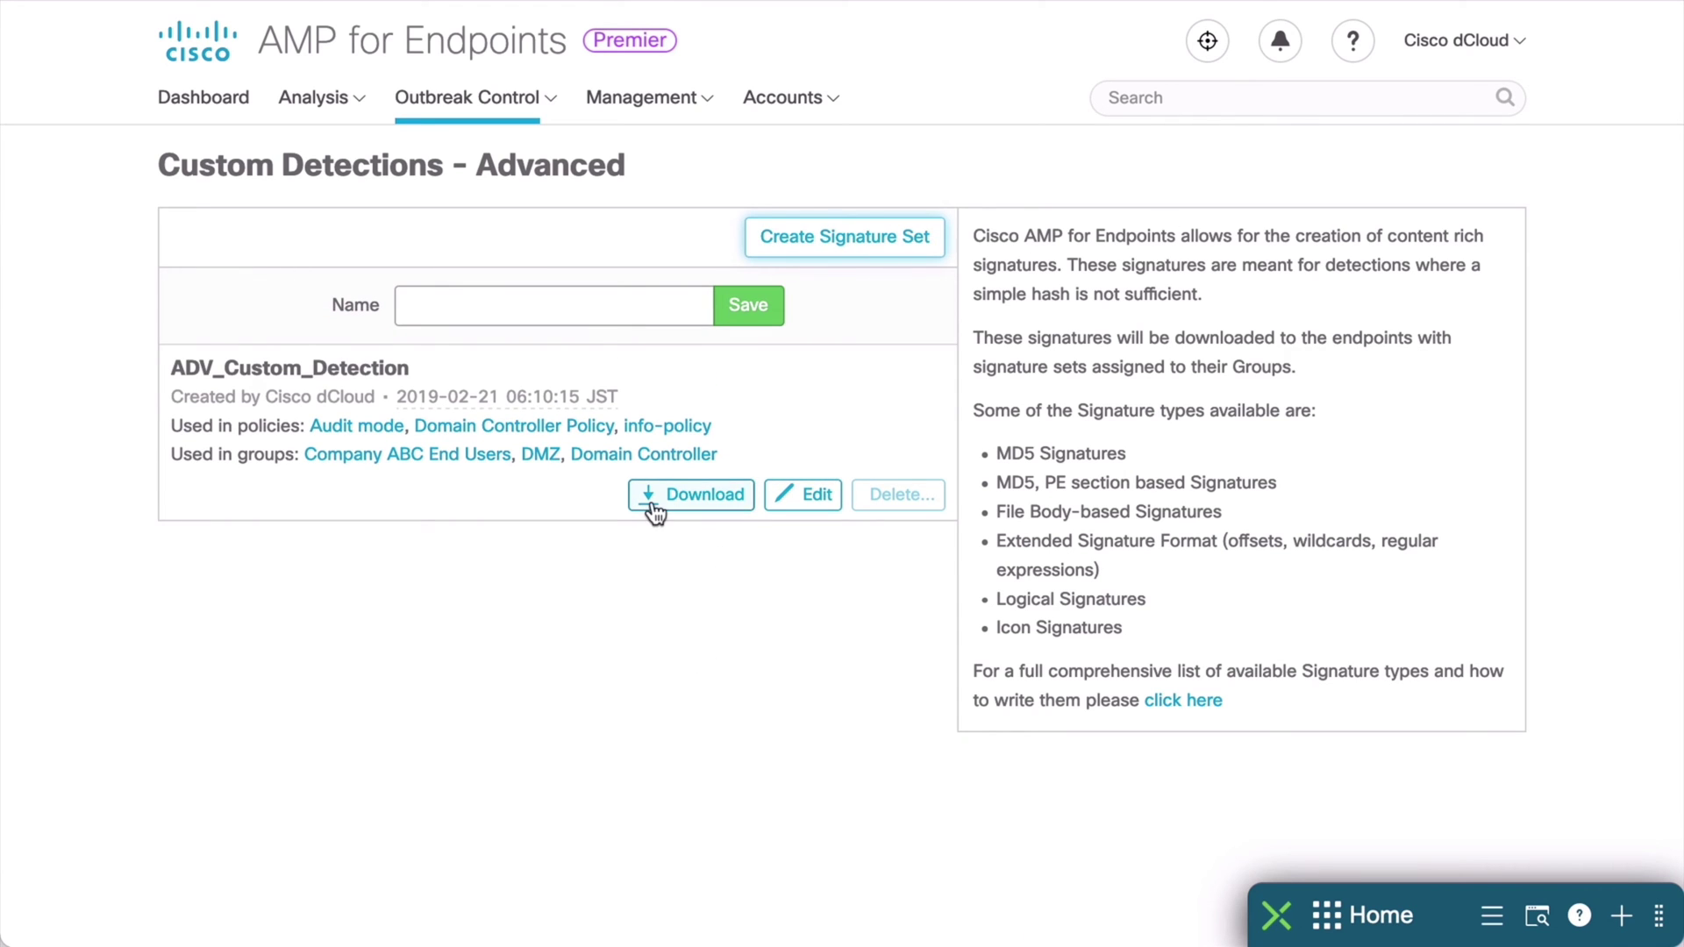
Name the new advanced signature set 'cj-test' and save it.
left_click(516, 316)
type("c")
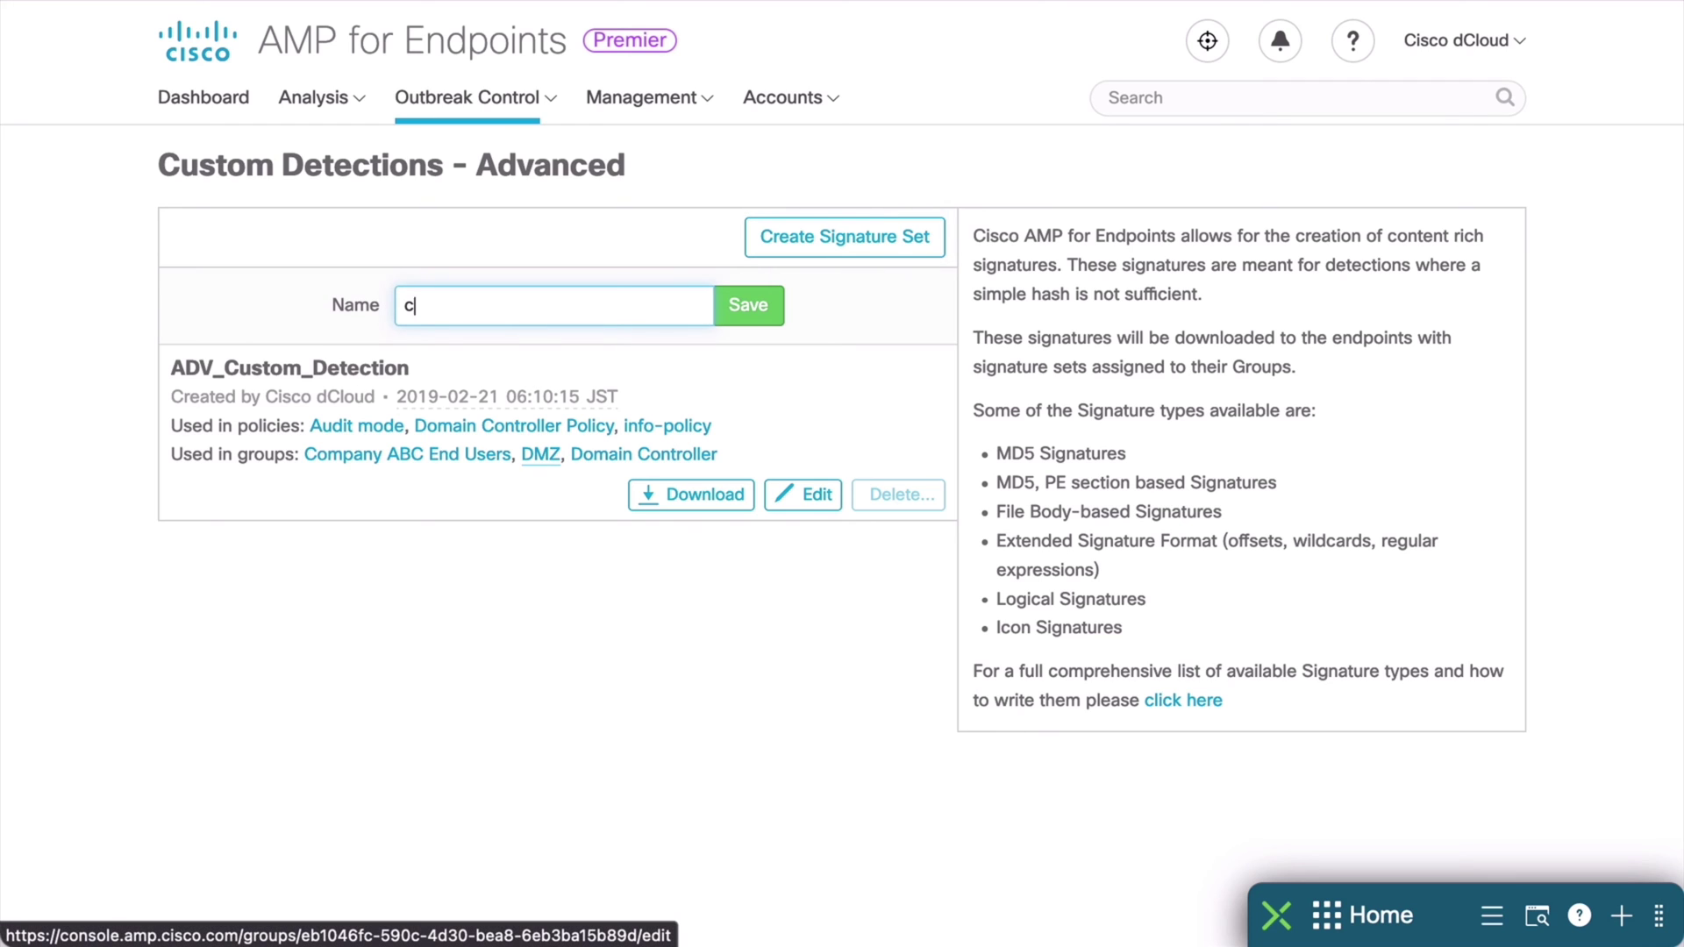
type("j-test")
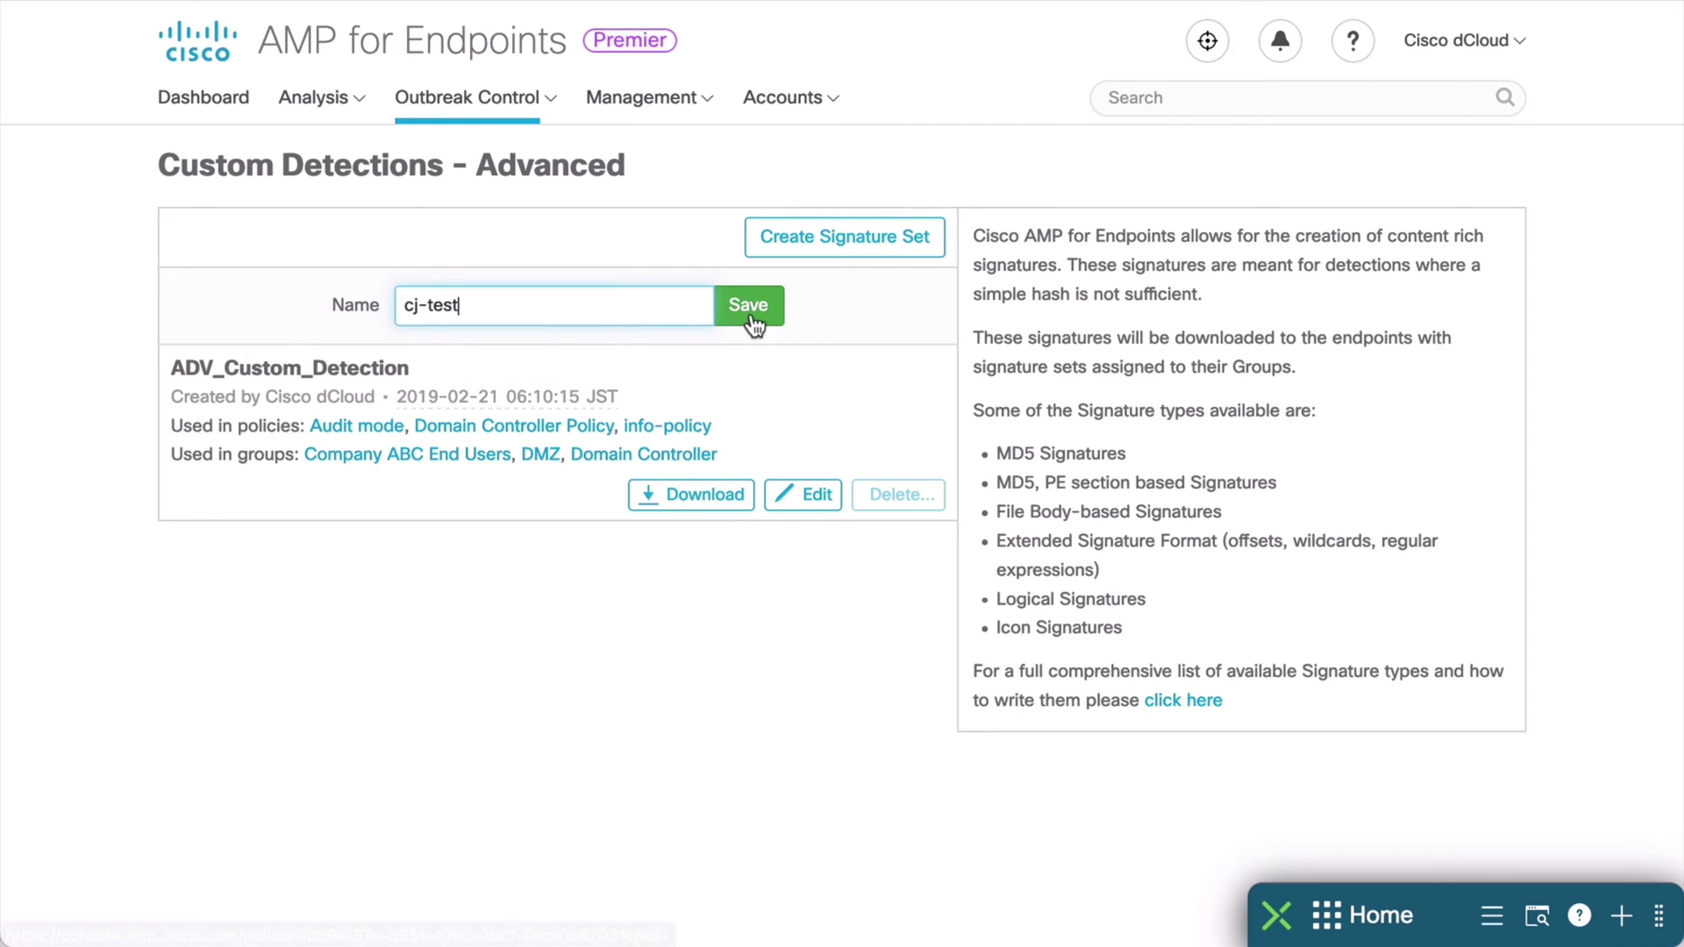
left_click(751, 318)
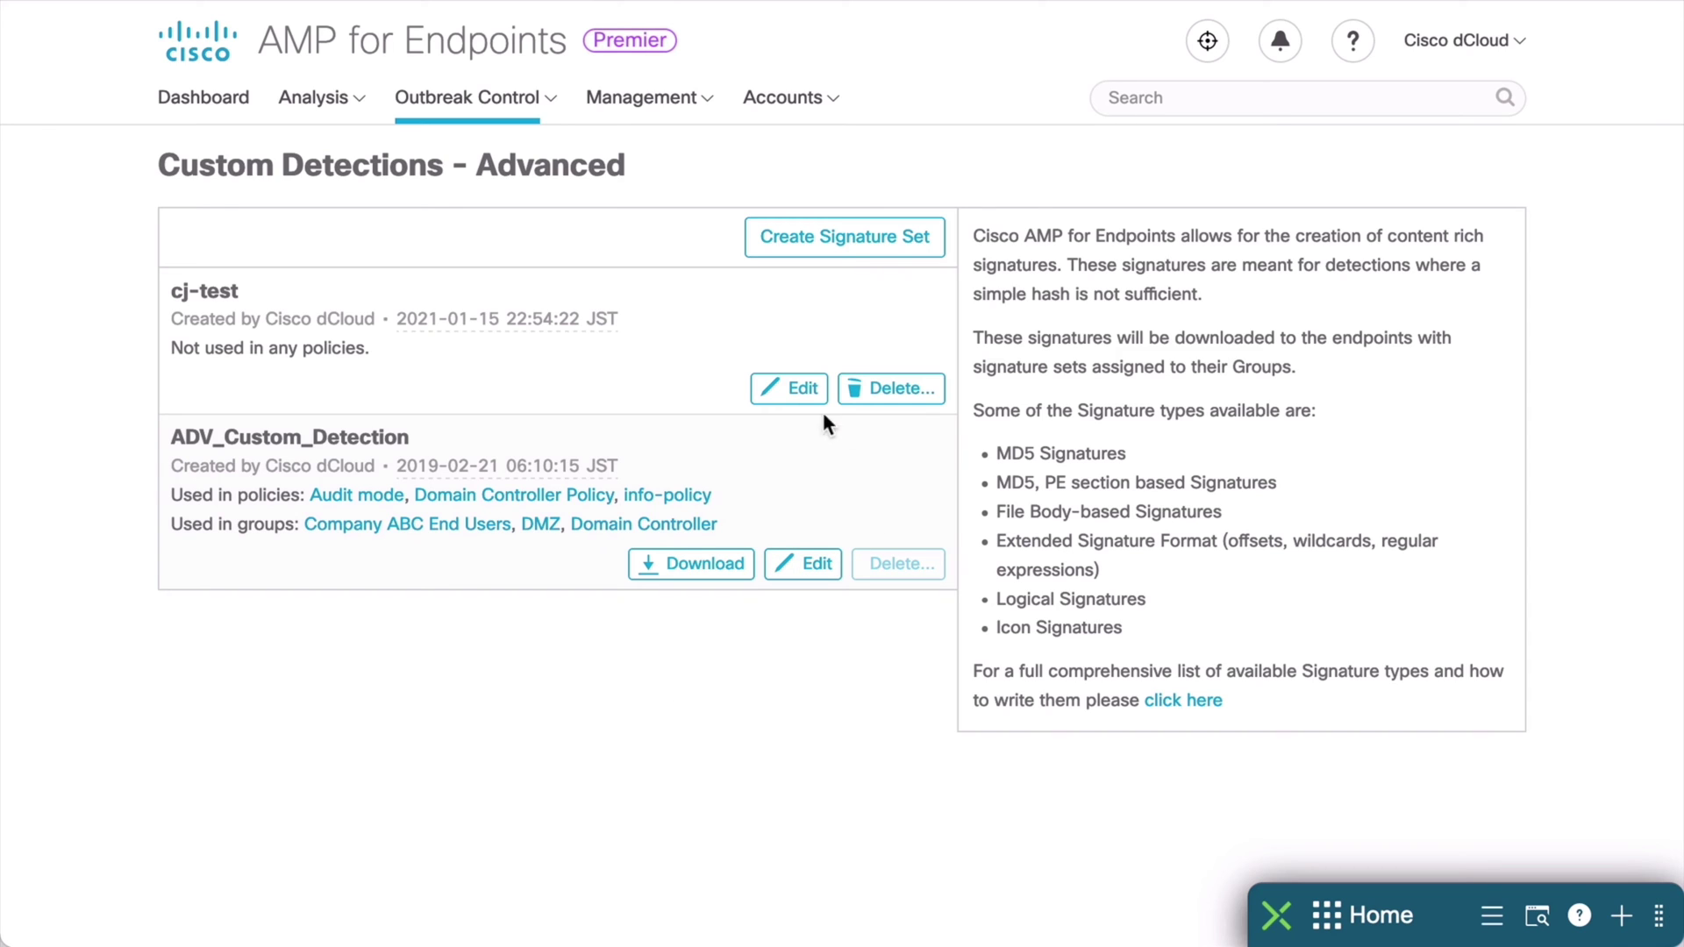
Start adding a signature to cj-test, leaving its type on Auto detect.
left_click(783, 391)
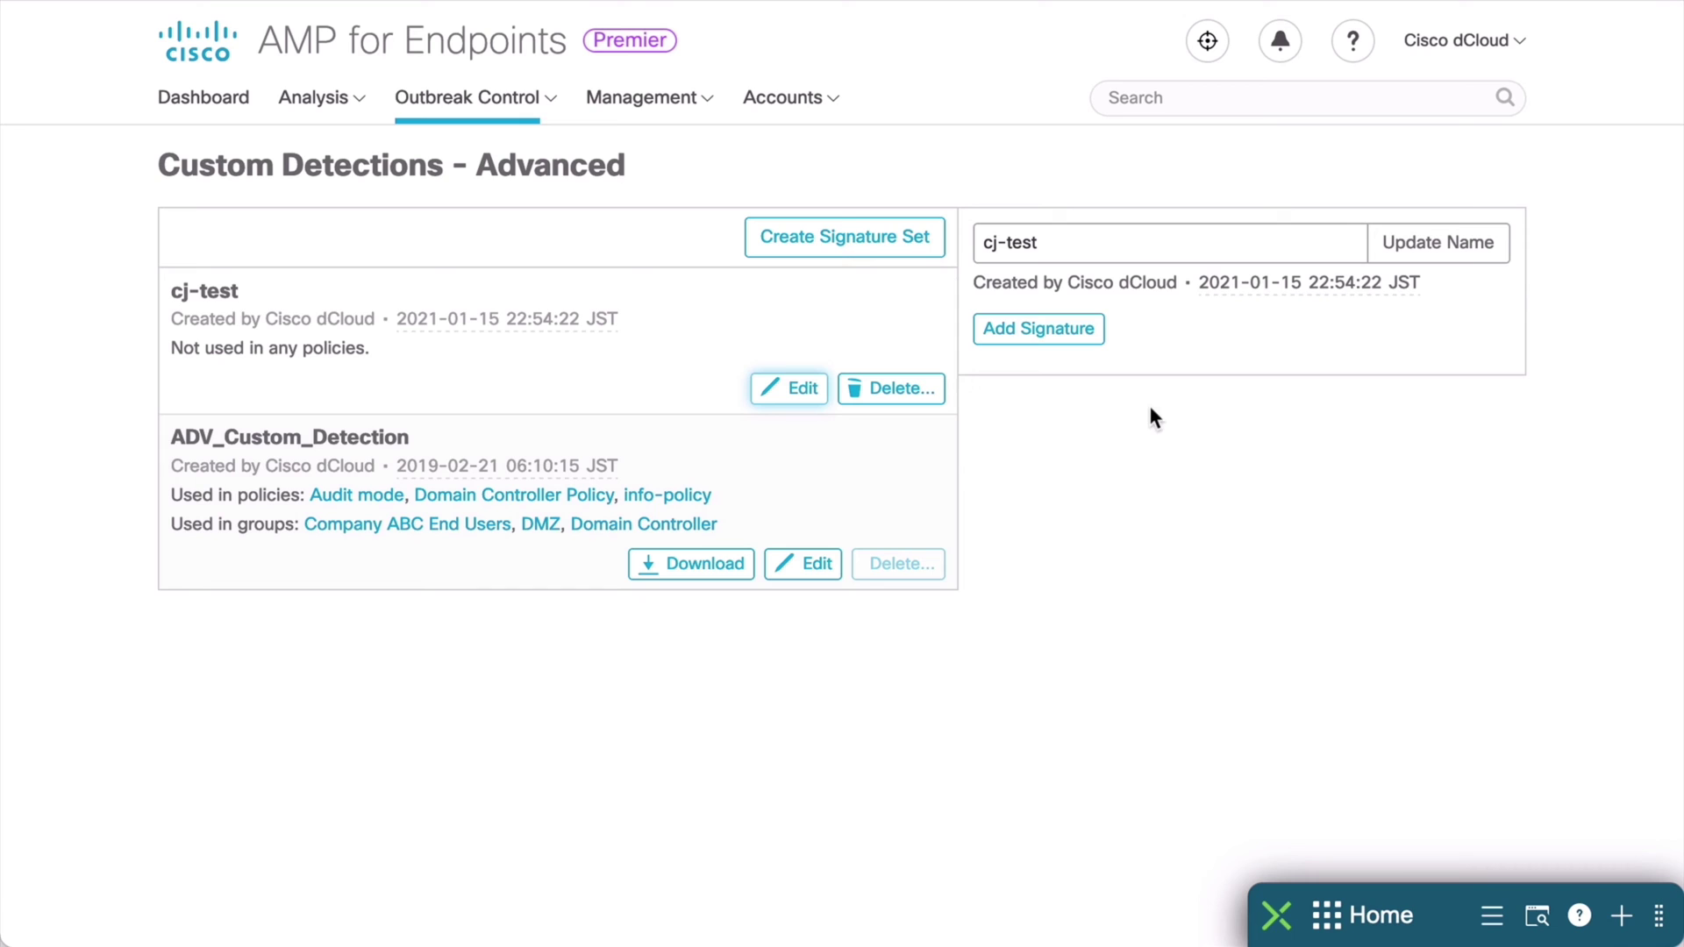
left_click(1038, 328)
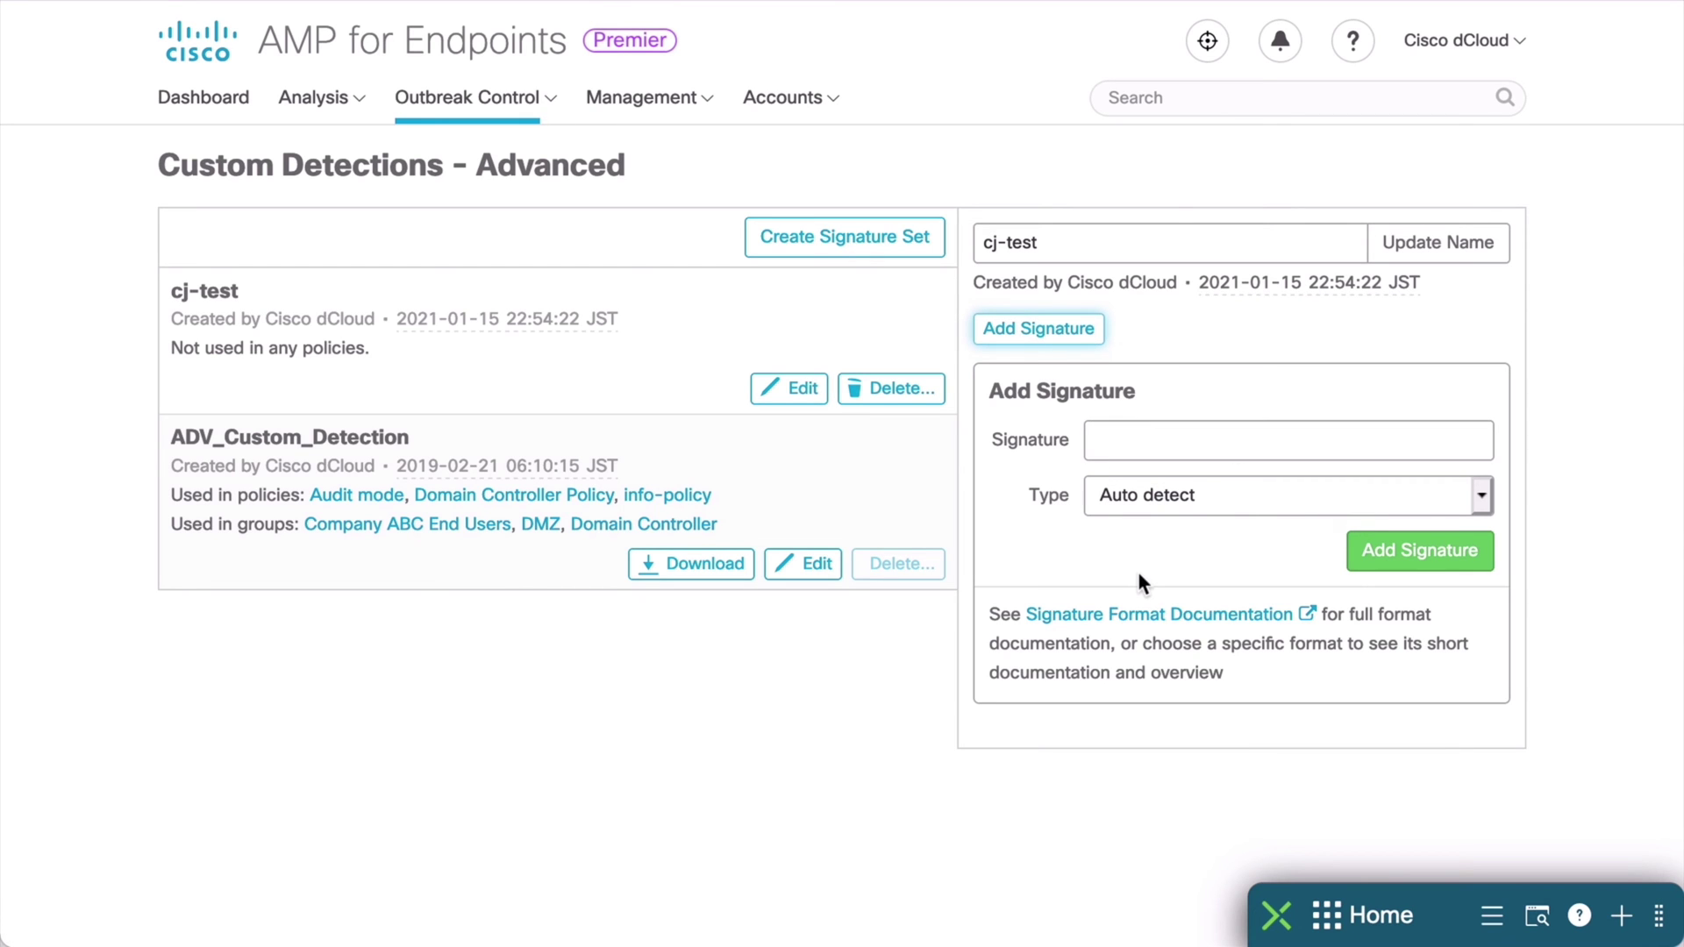
left_click(1230, 498)
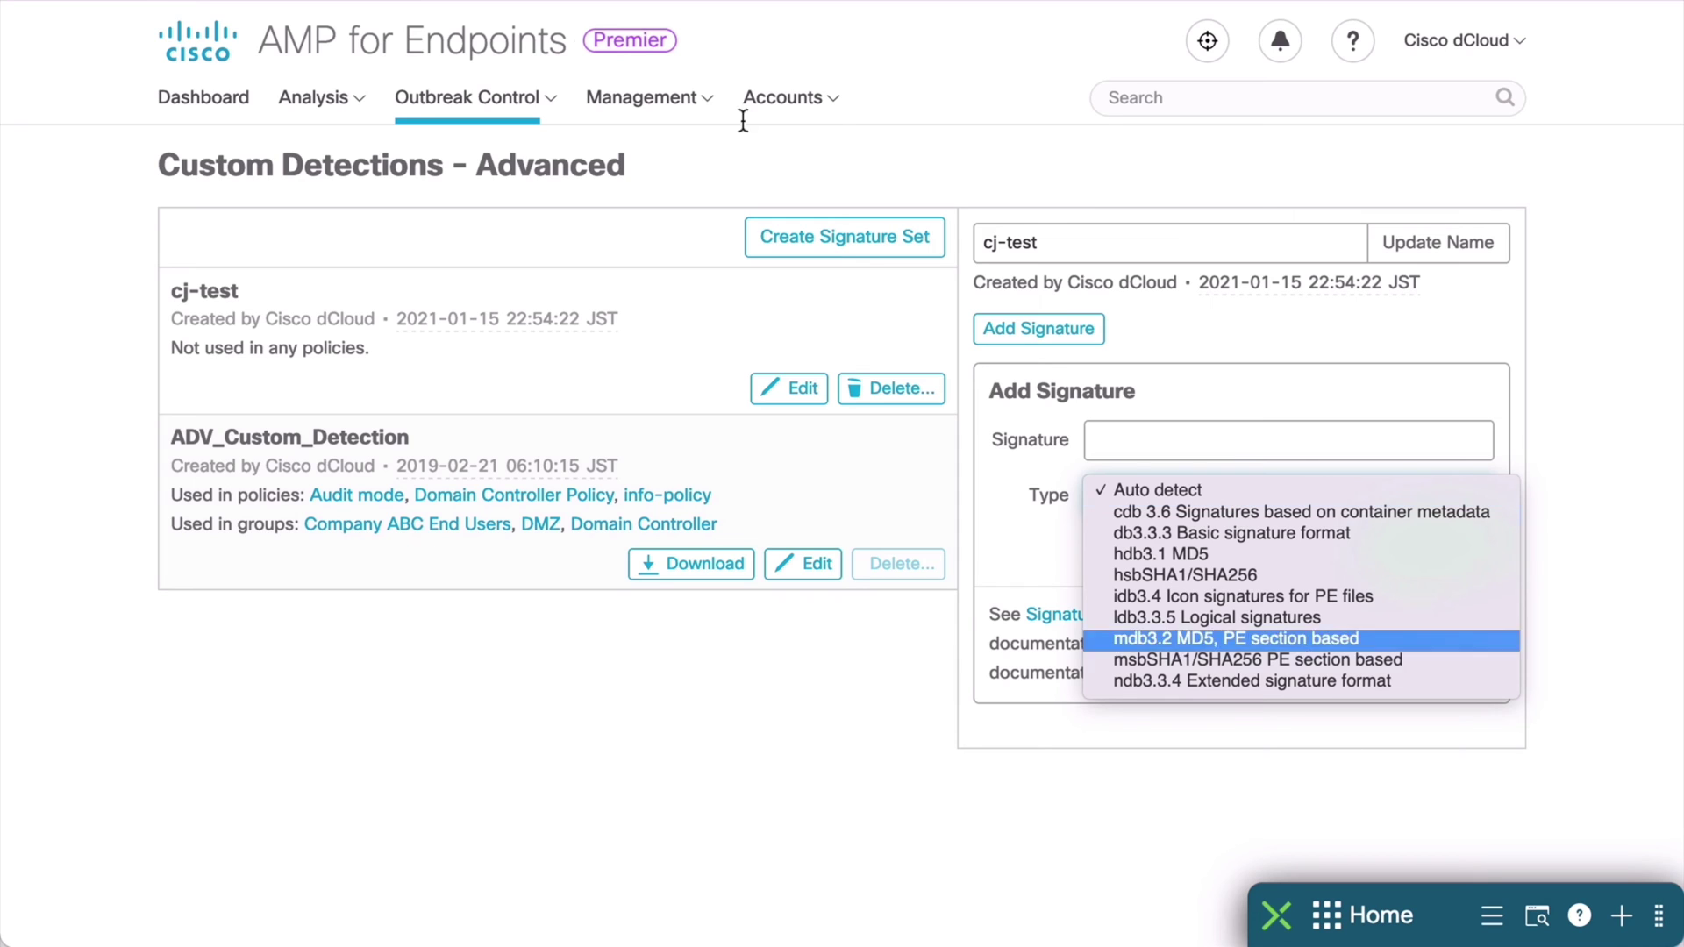
left_click(556, 112)
left_click(552, 114)
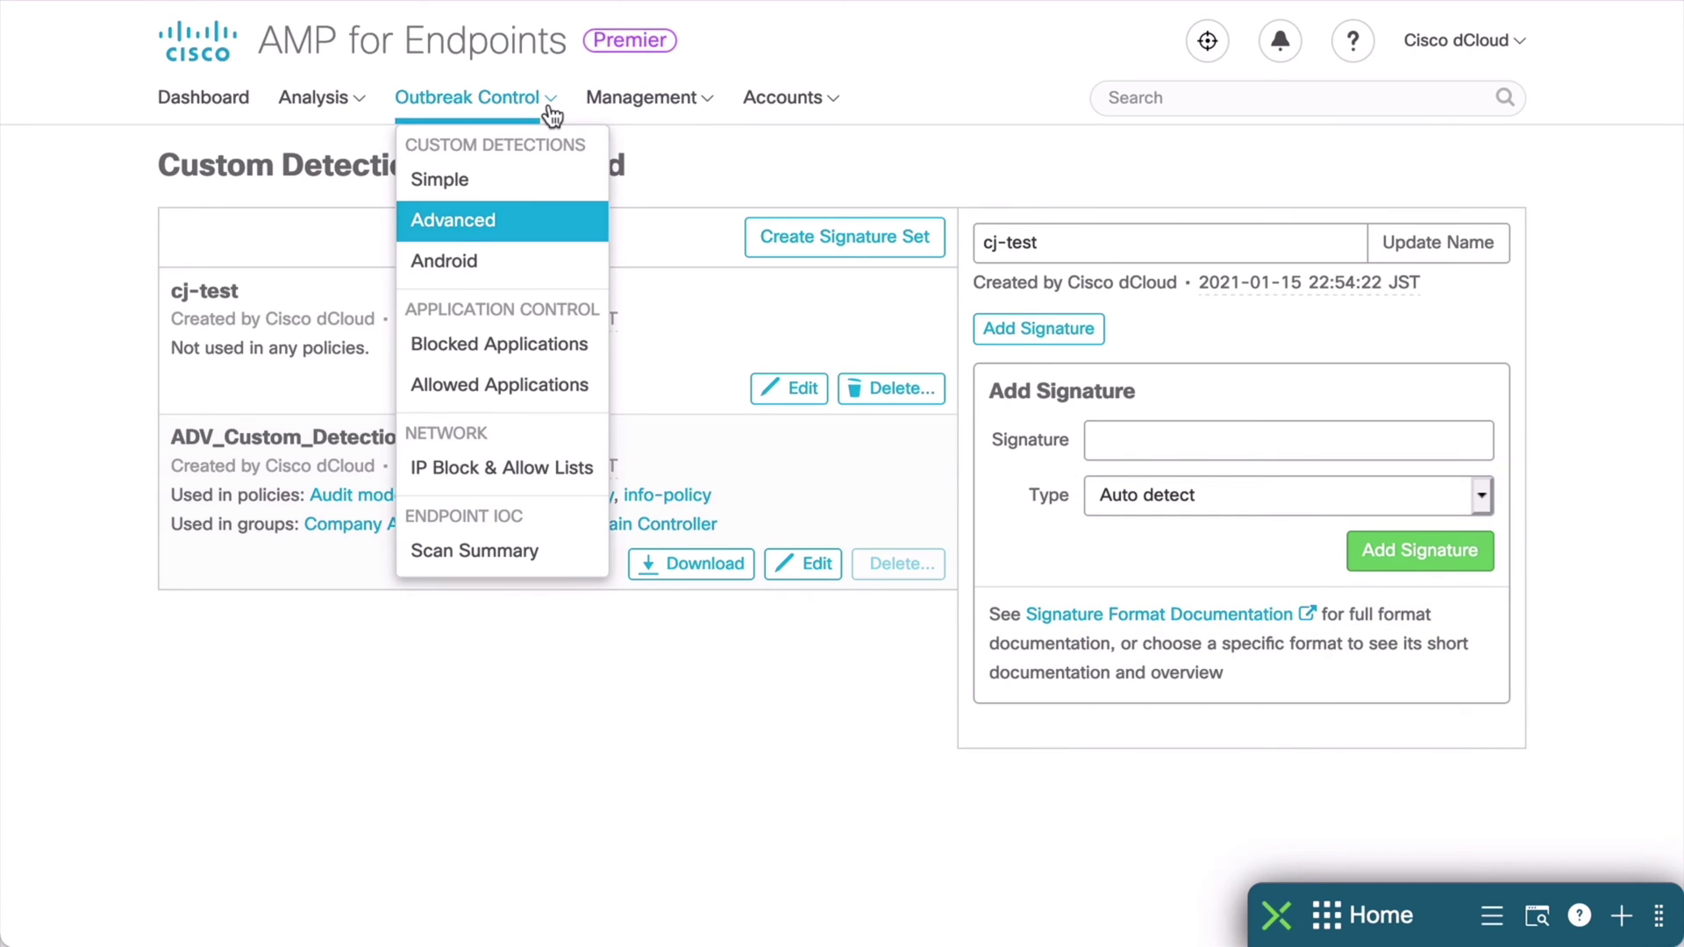
View the Android custom detections page, which has no lists yet.
left_click(450, 274)
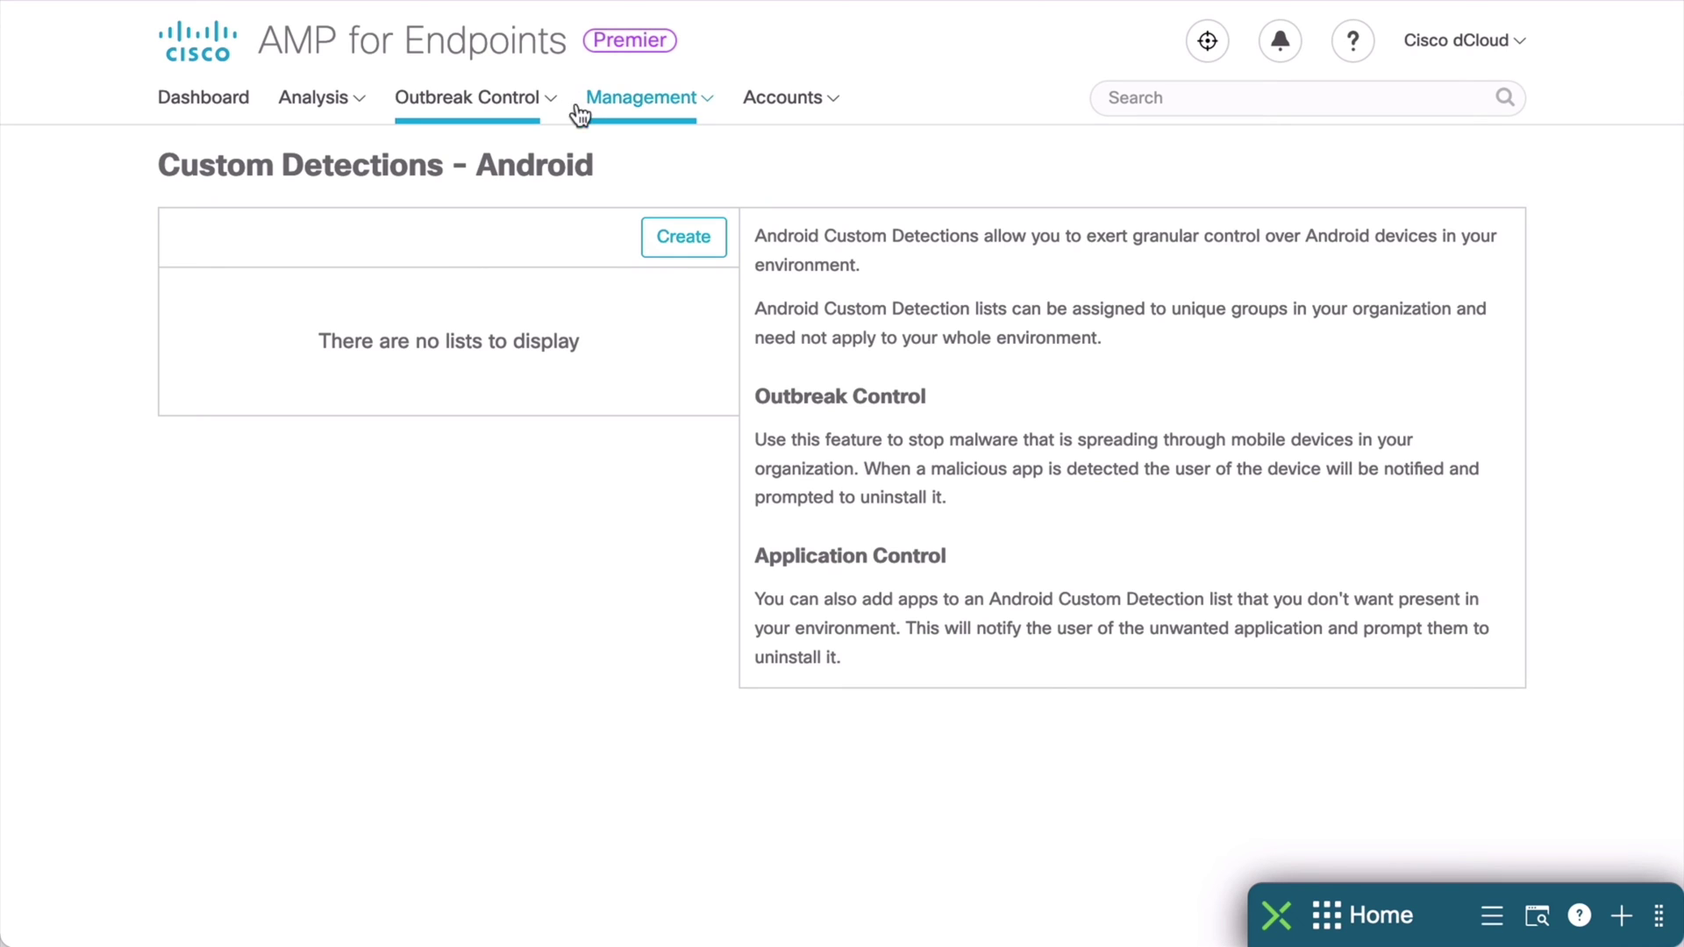
left_click(540, 106)
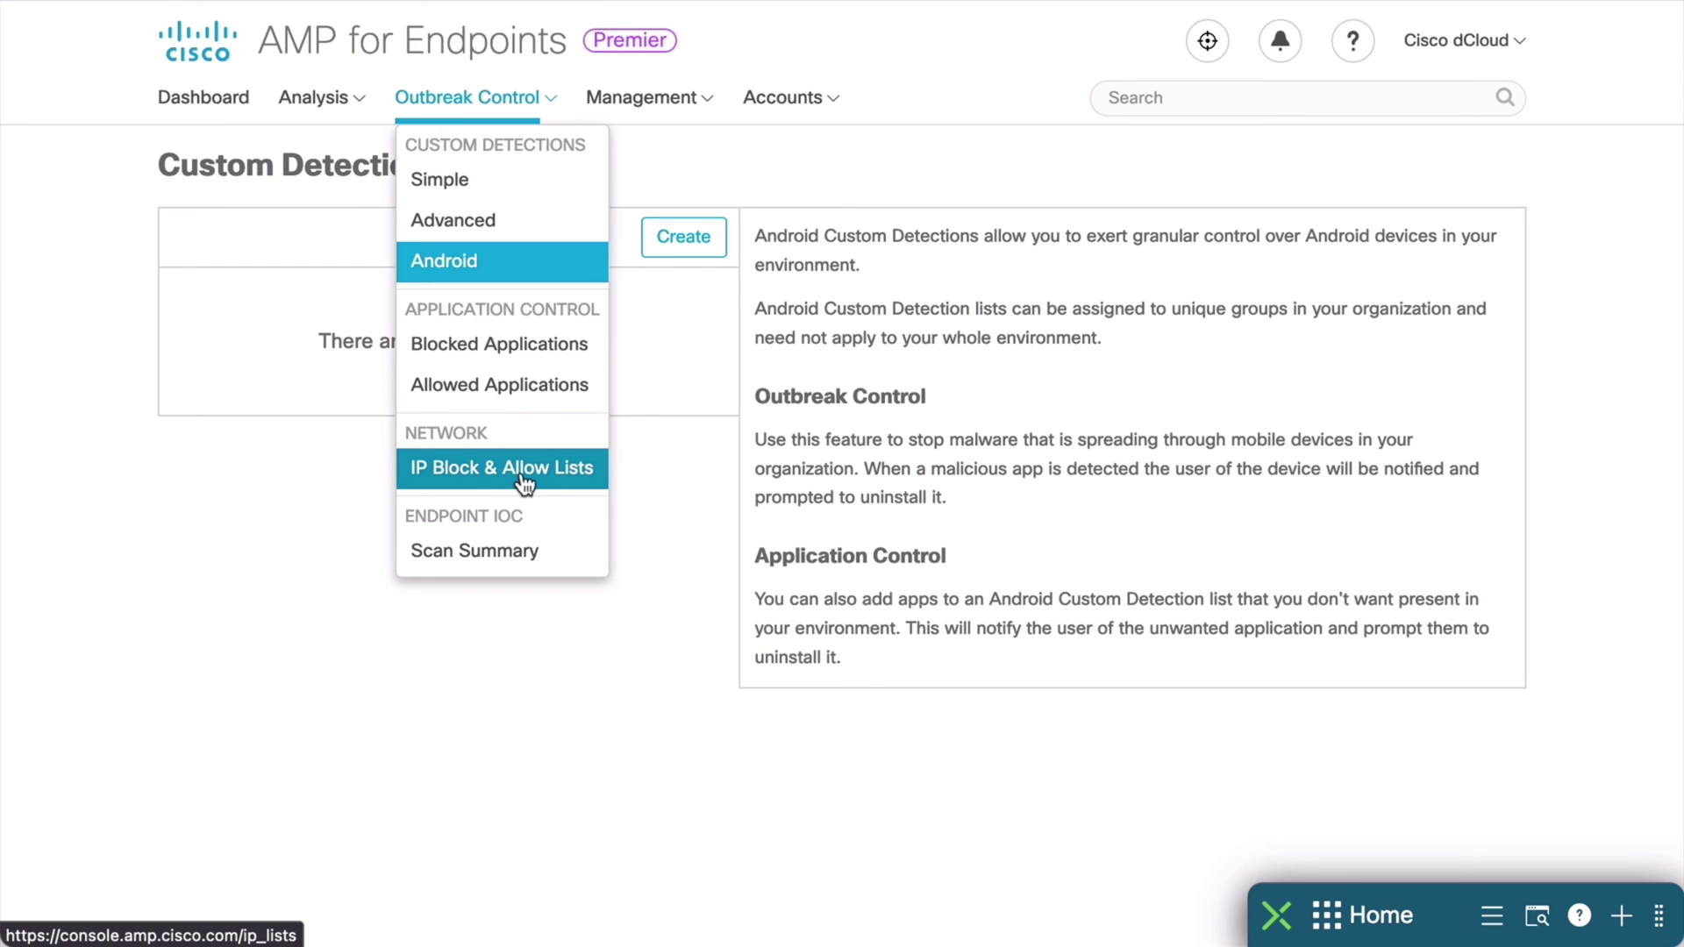
Browse the IP Block & Allow Lists and expand IP Blacklists (192.168.1.0/24, 192.168.2.0/23).
left_click(605, 481)
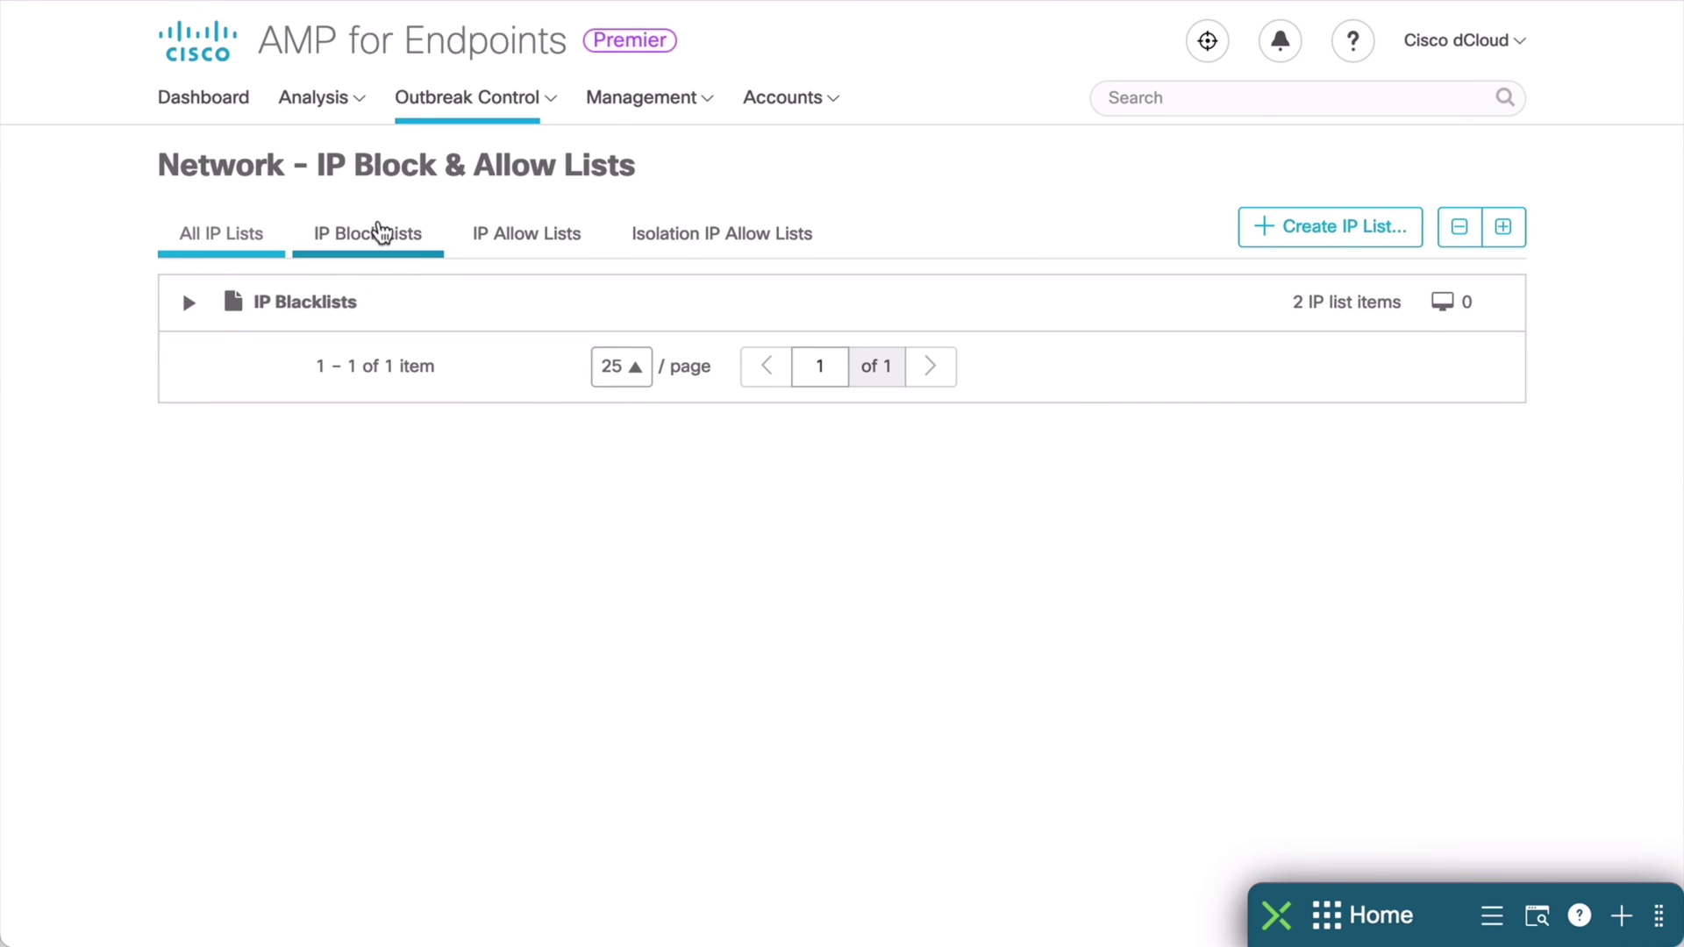
left_click(380, 233)
left_click(500, 237)
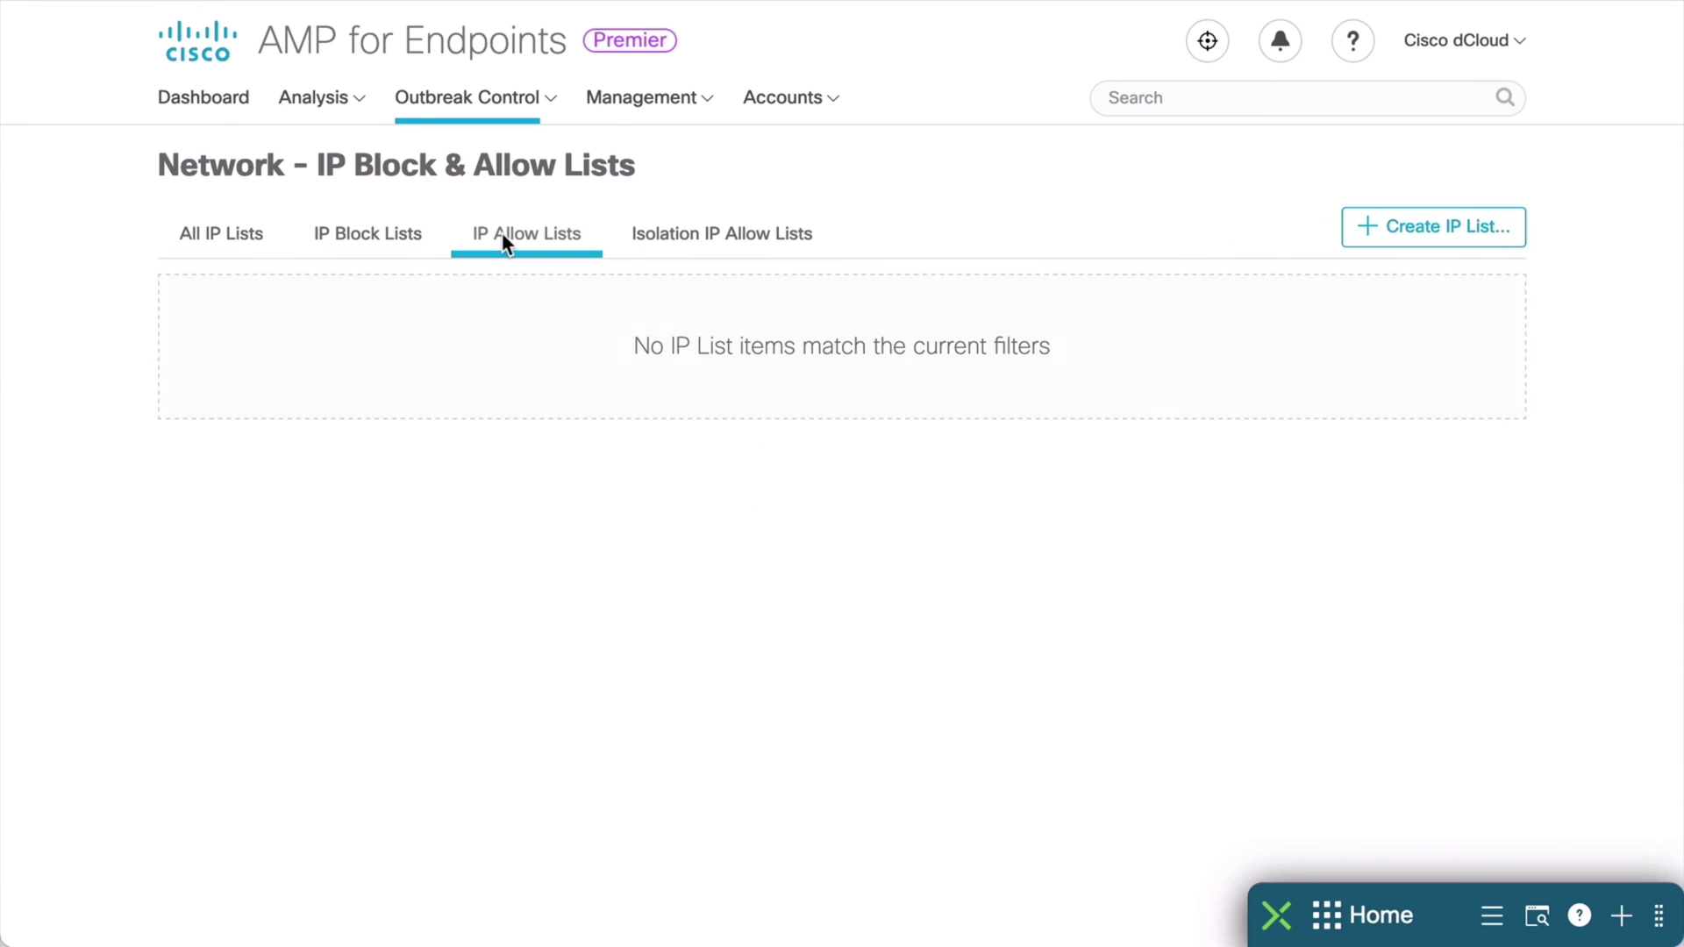
left_click(233, 248)
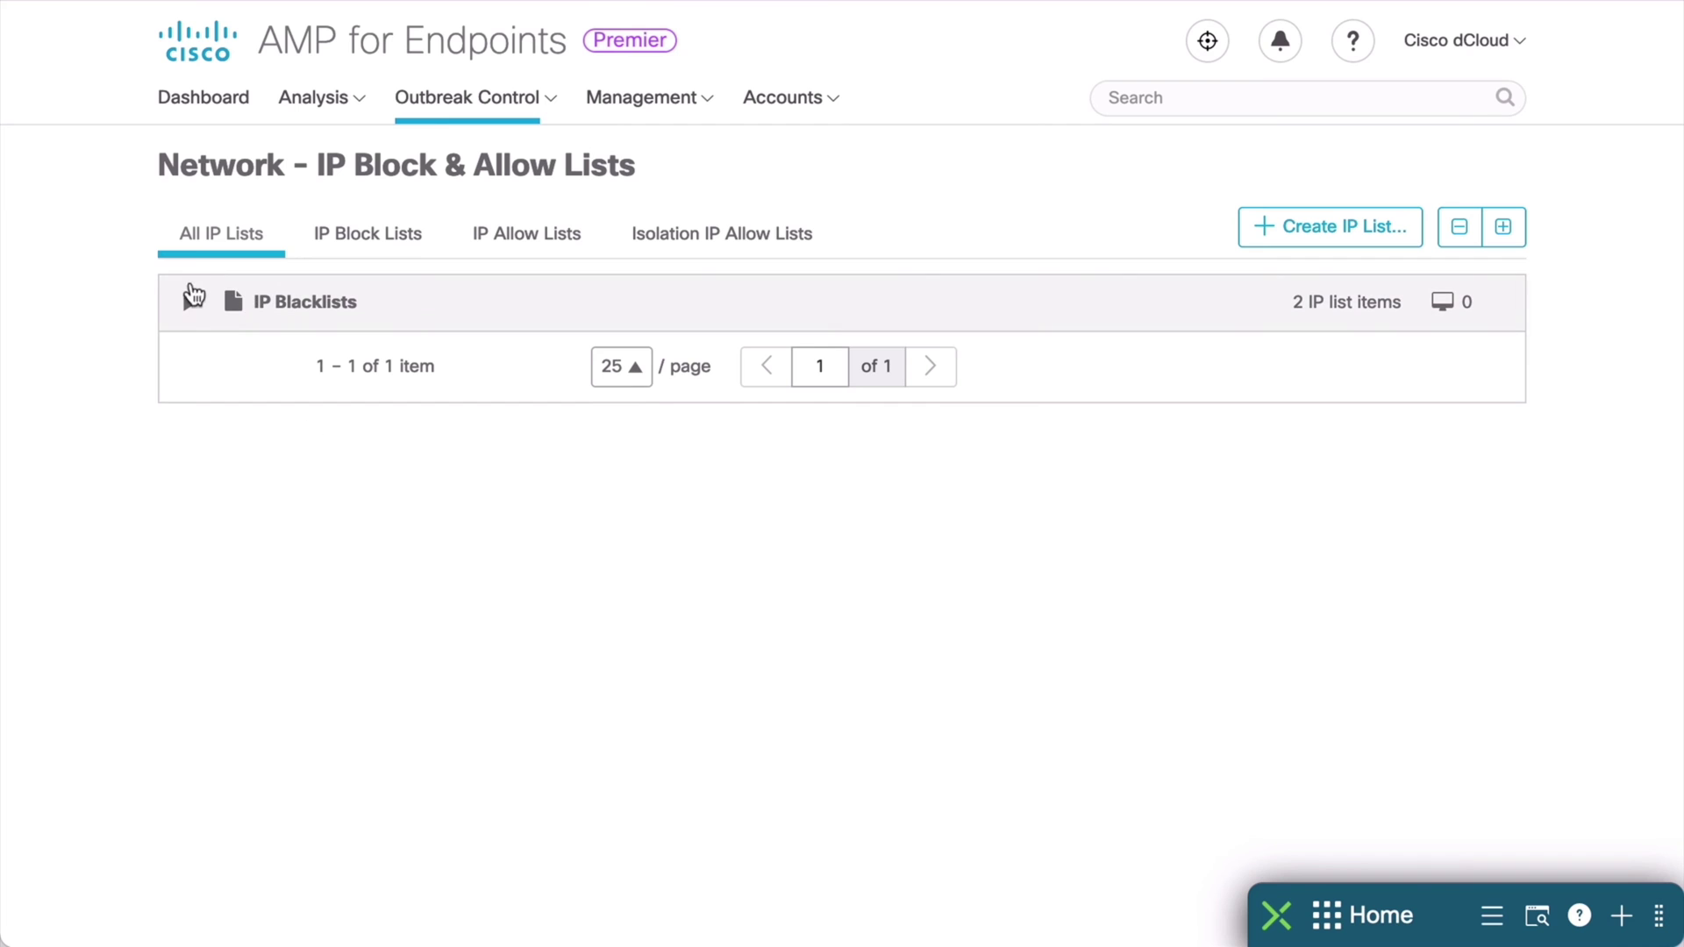
left_click(187, 306)
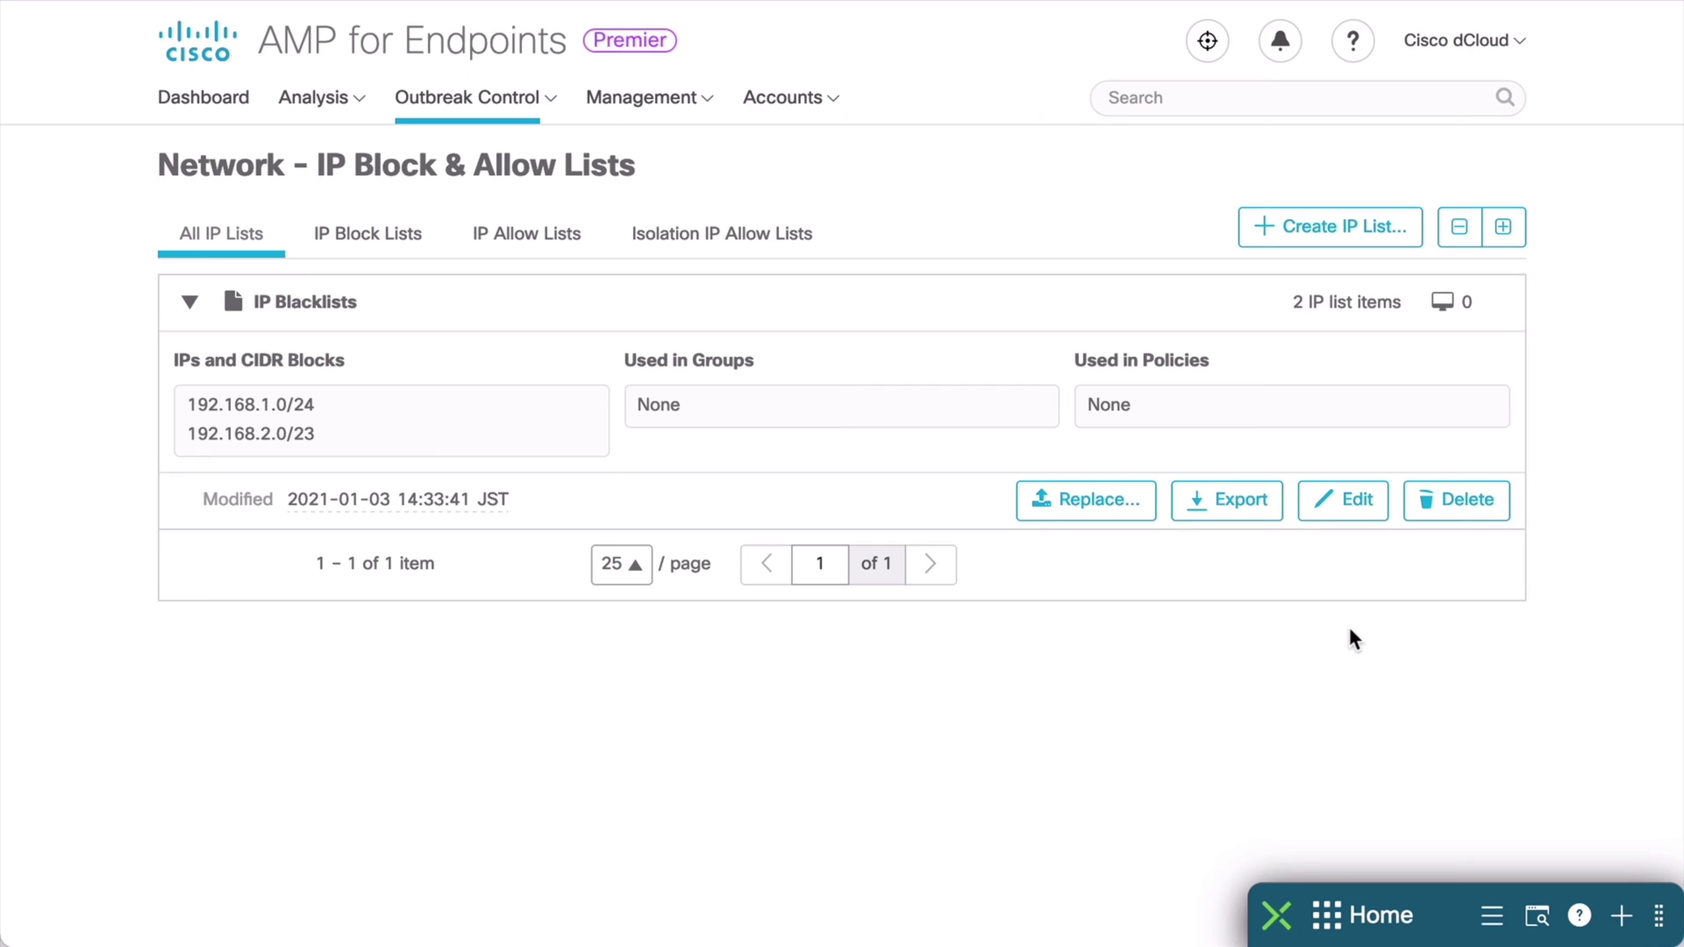
Go to Analysis > Events, which shows no events for the past week.
left_click(352, 98)
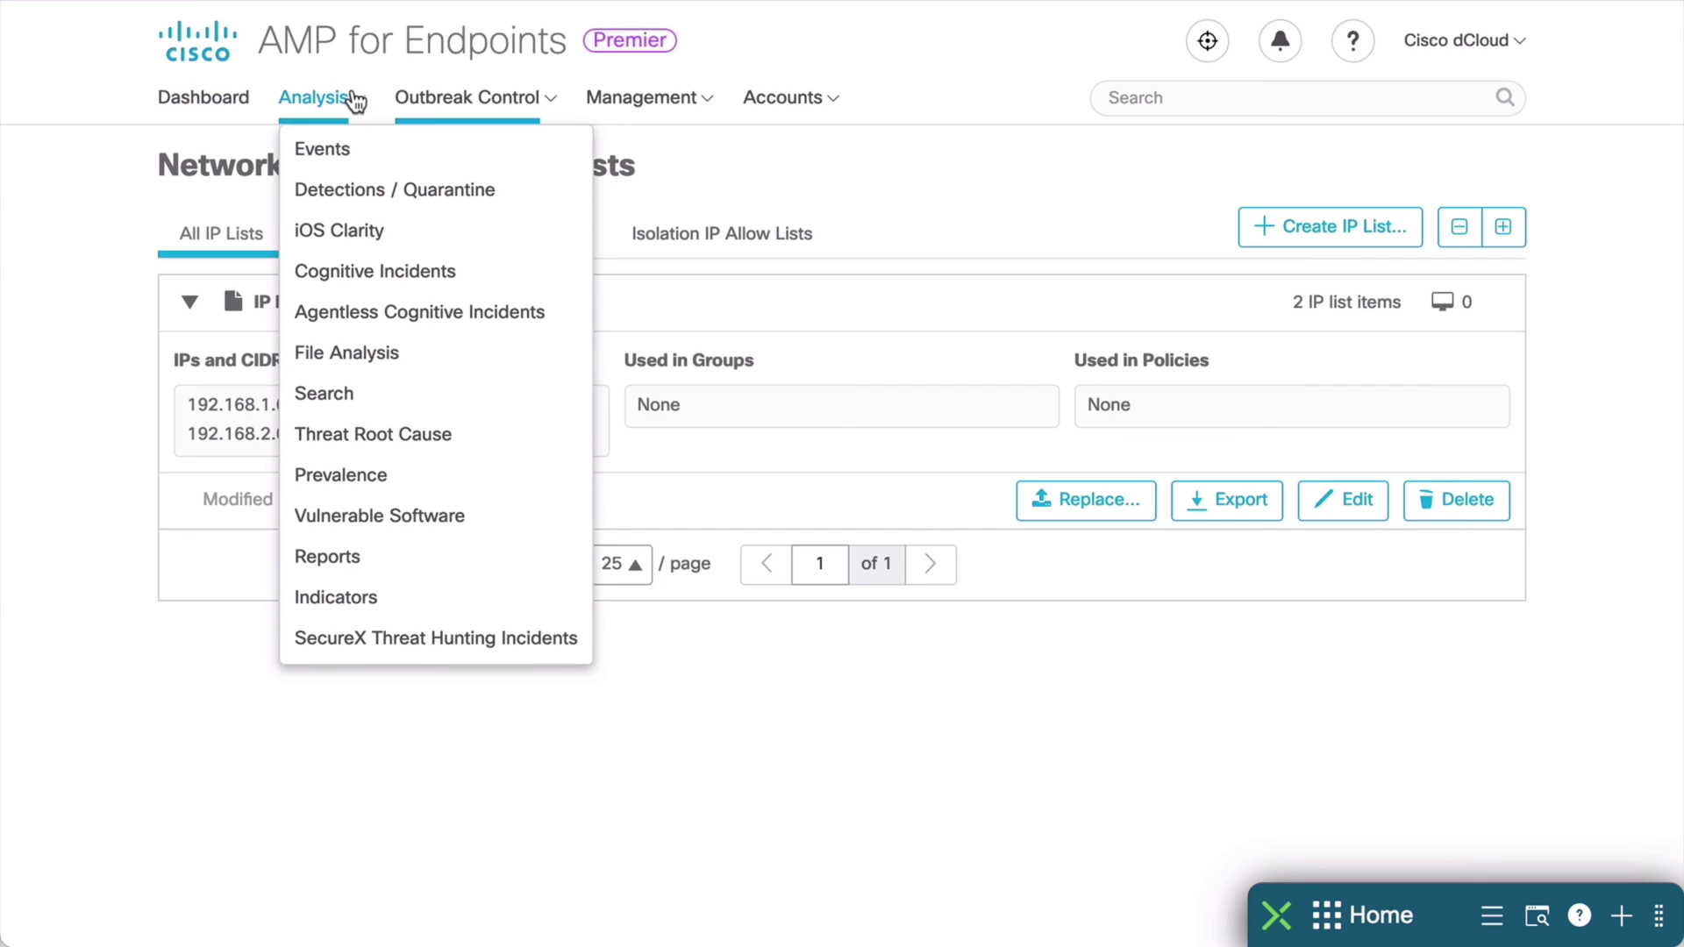
left_click(335, 146)
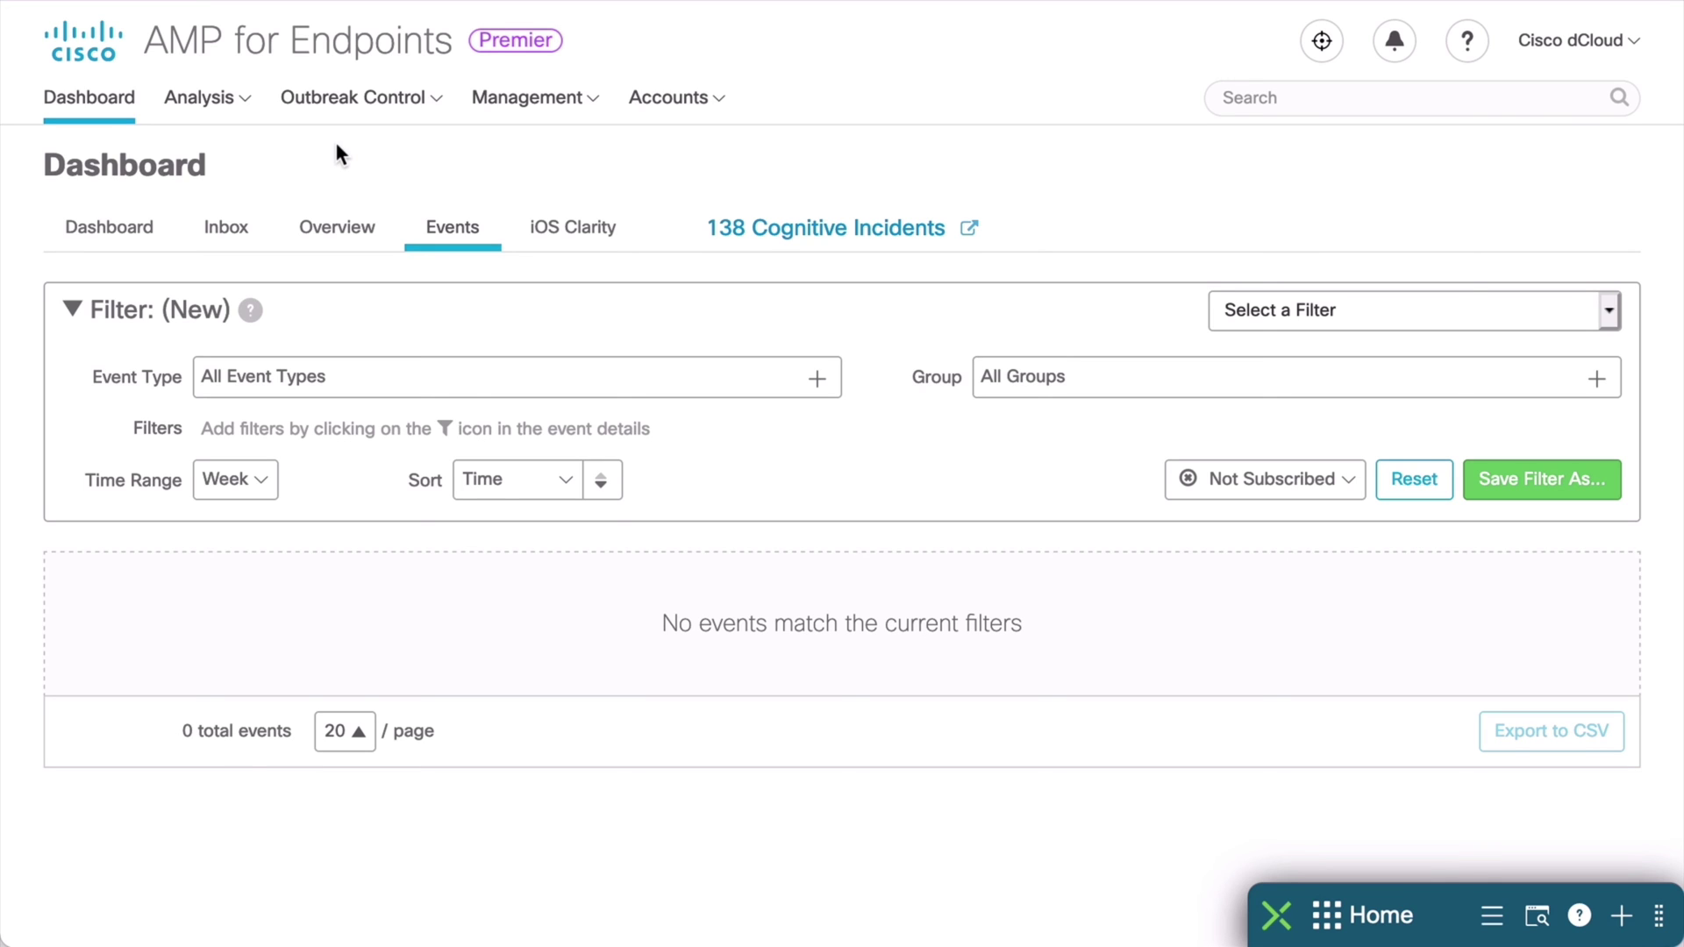
left_click(390, 103)
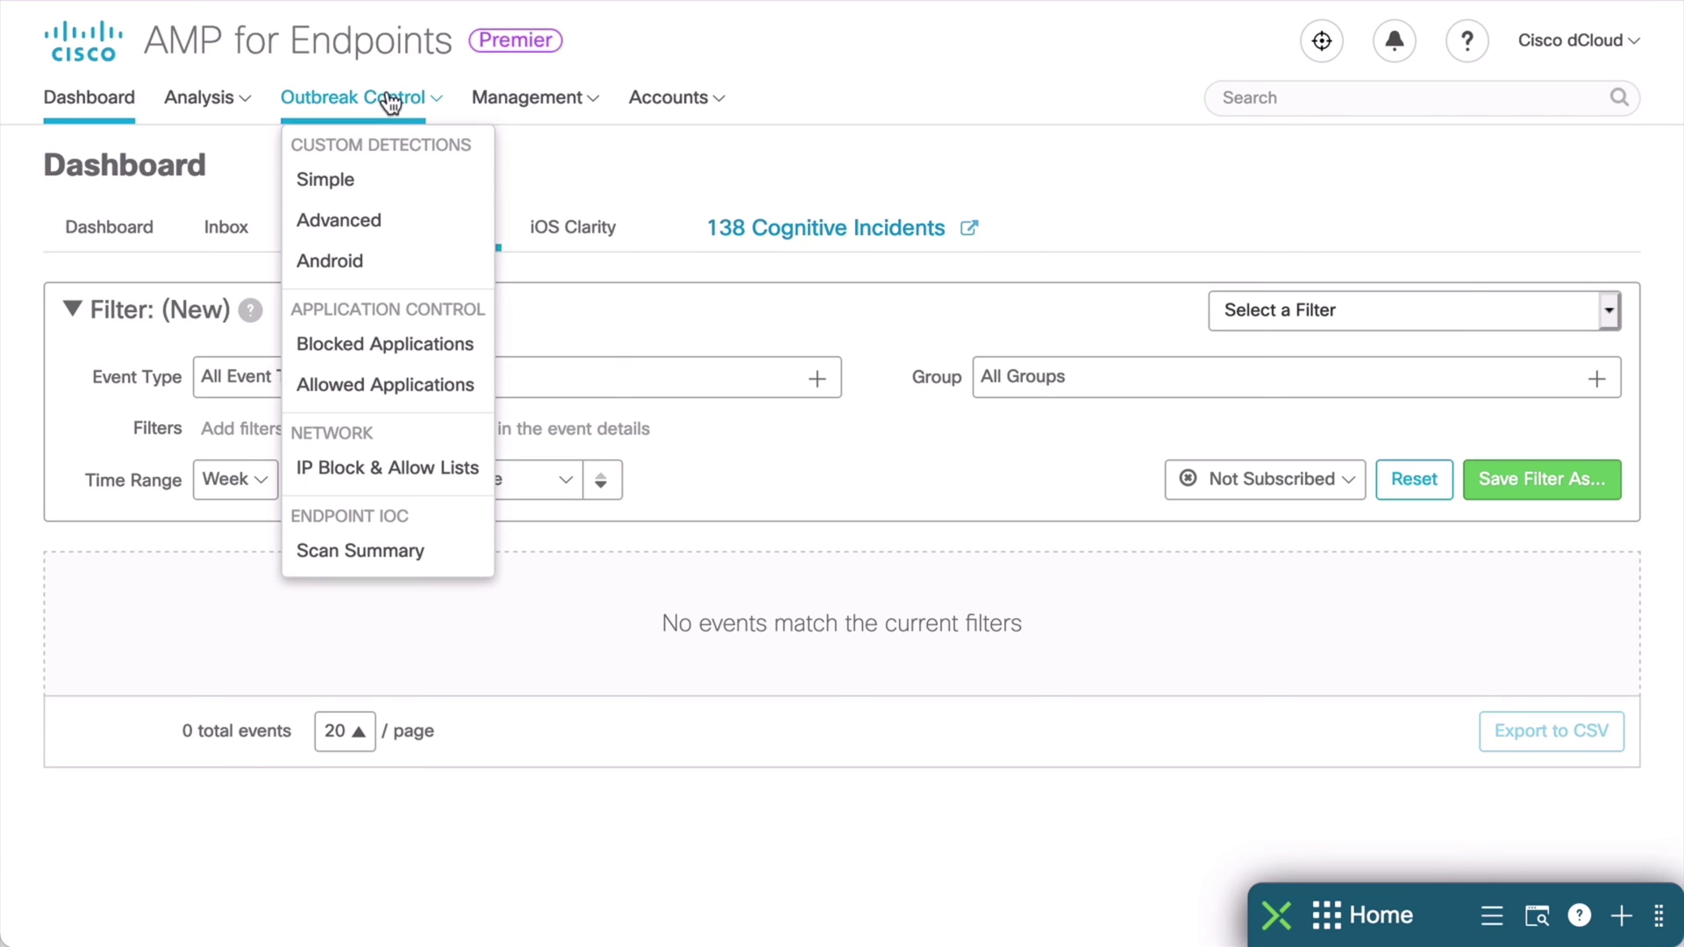
View the Endpoint IOC Scan Summary, which reports no scheduled scans.
left_click(404, 550)
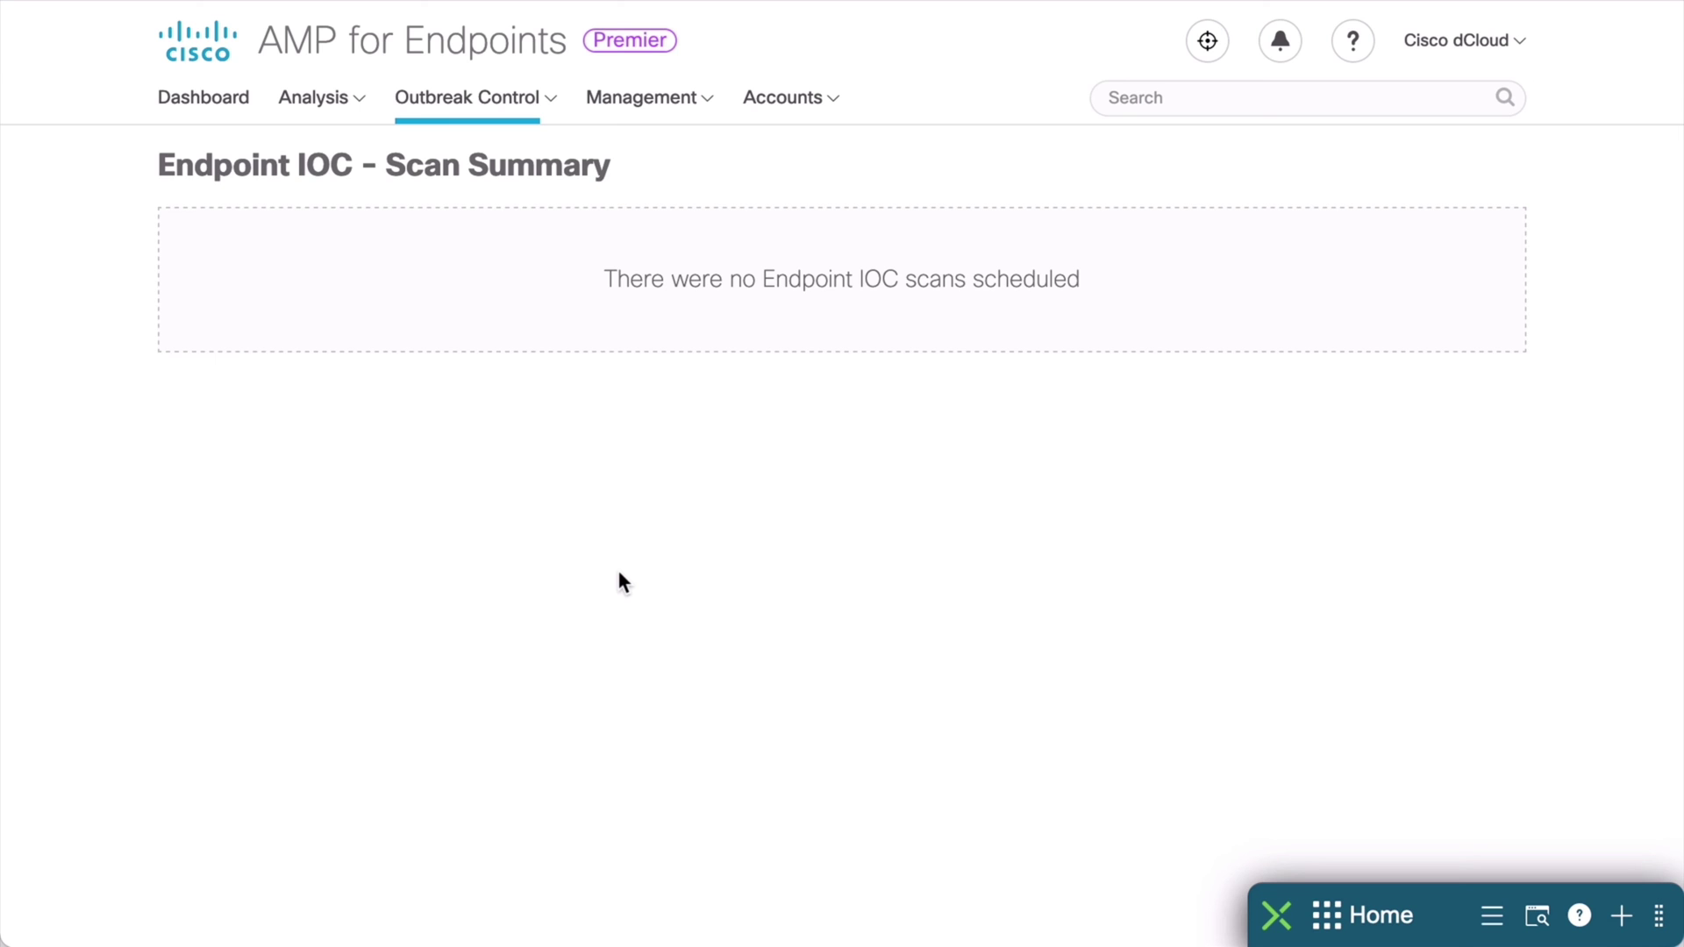
left_click(342, 107)
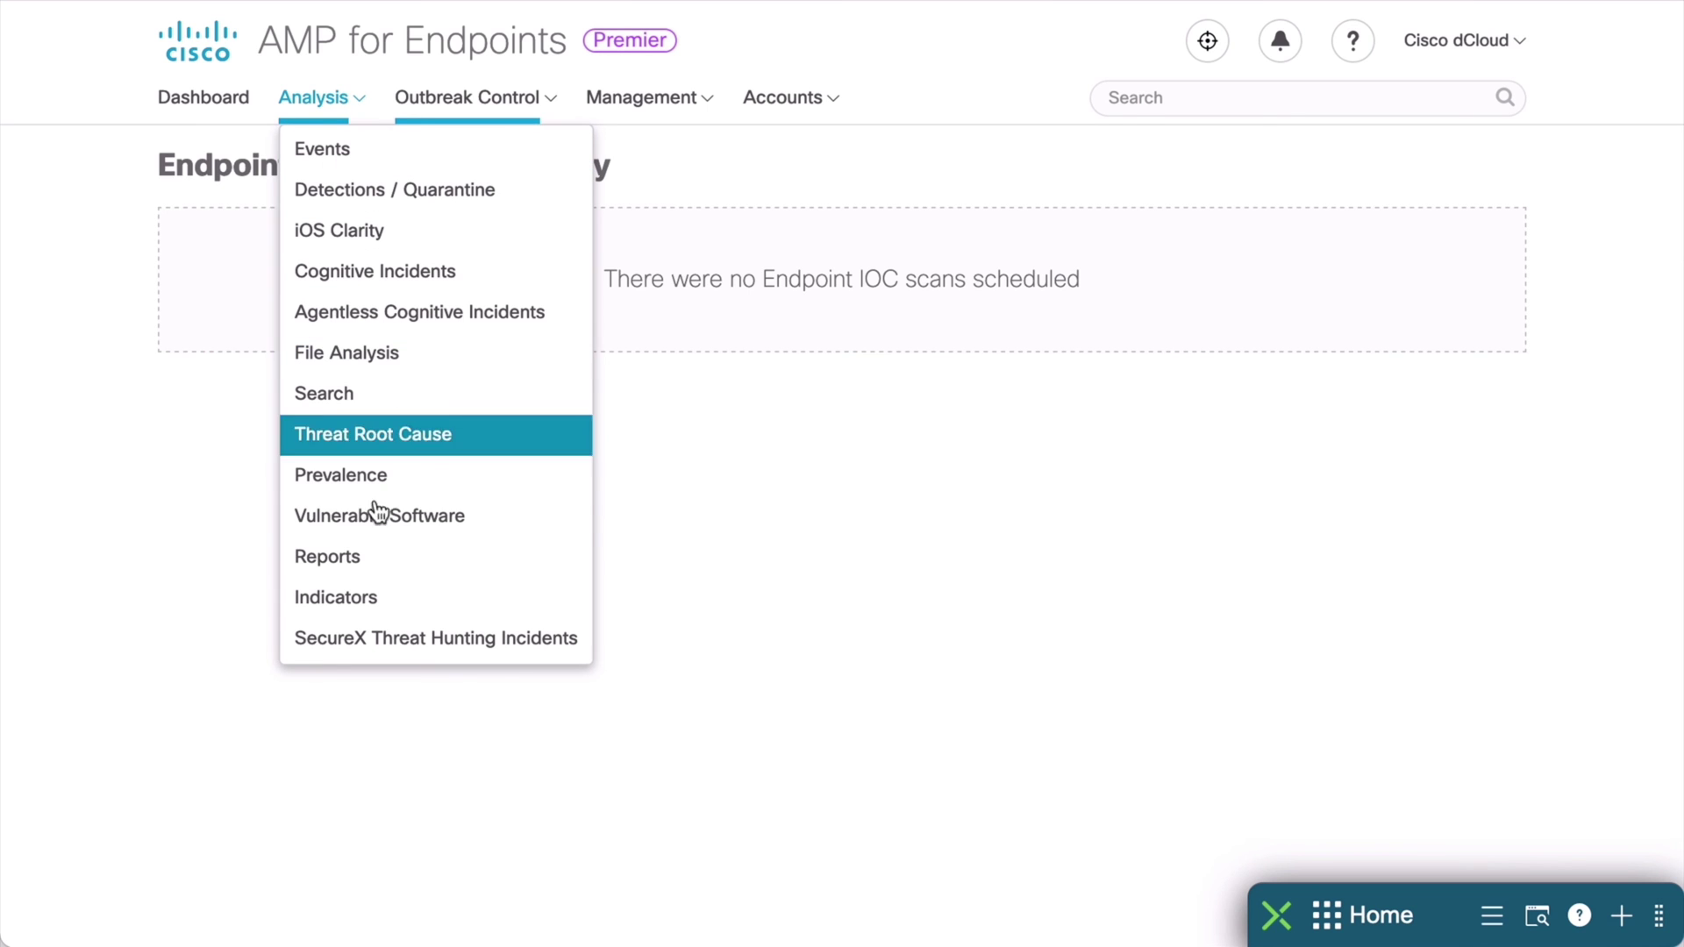
Go to the Indicators list of 406 IOCs and expand JS.Trojan.Generic_48153.ioc to its description.
left_click(366, 601)
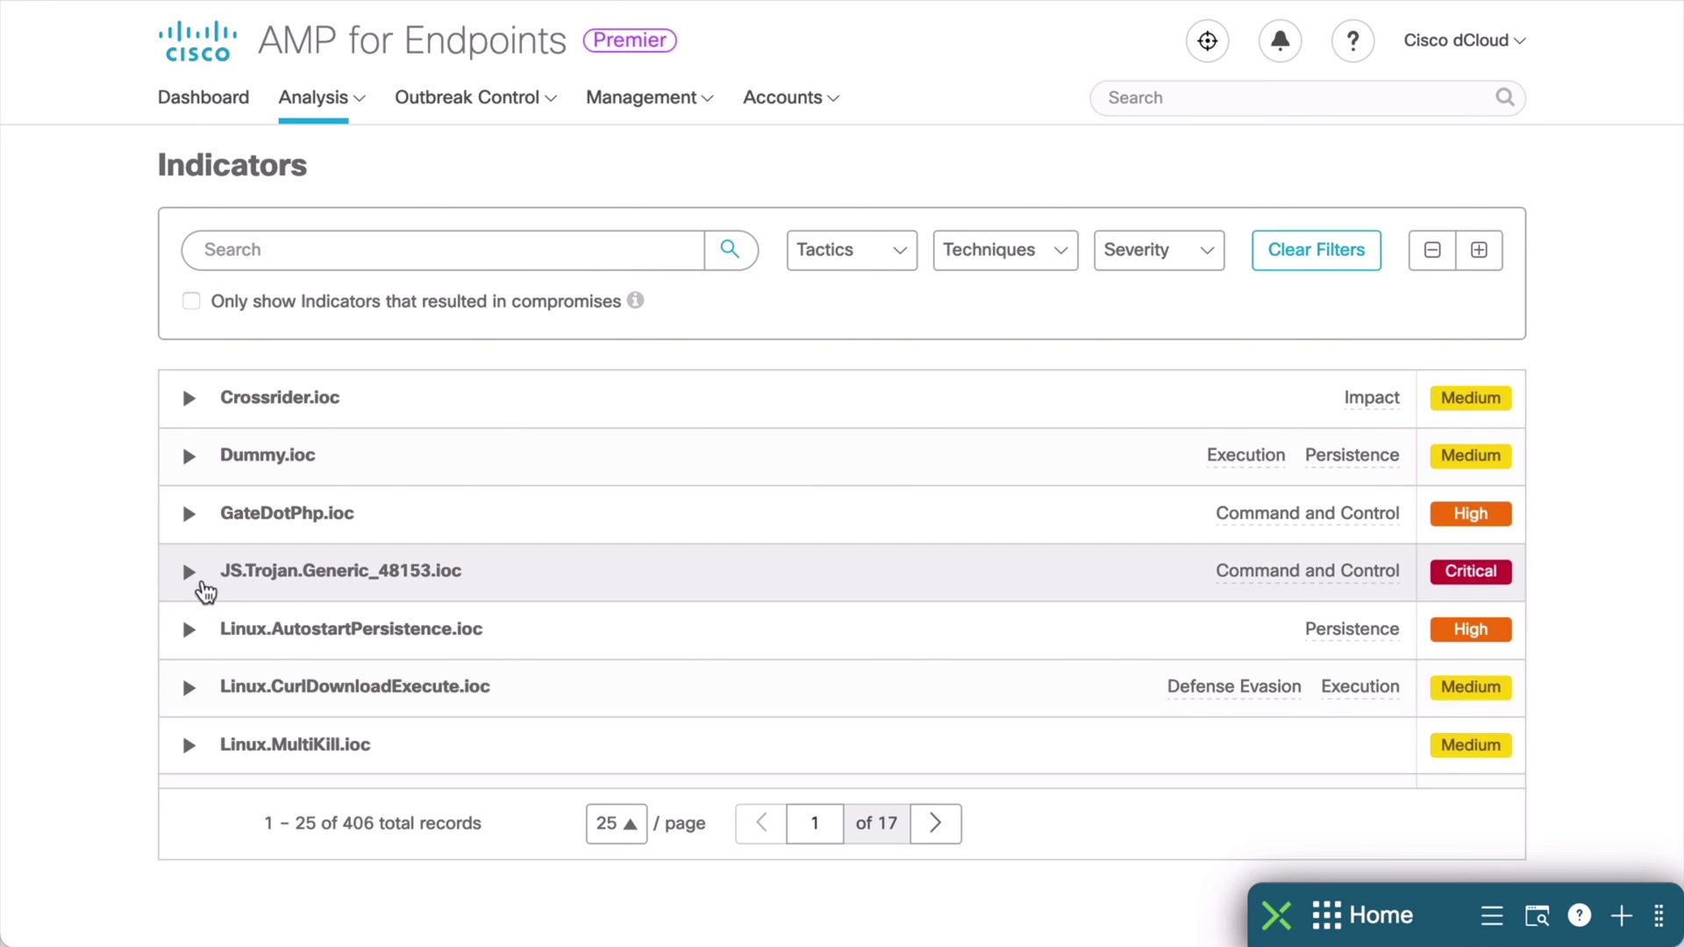
left_click(190, 580)
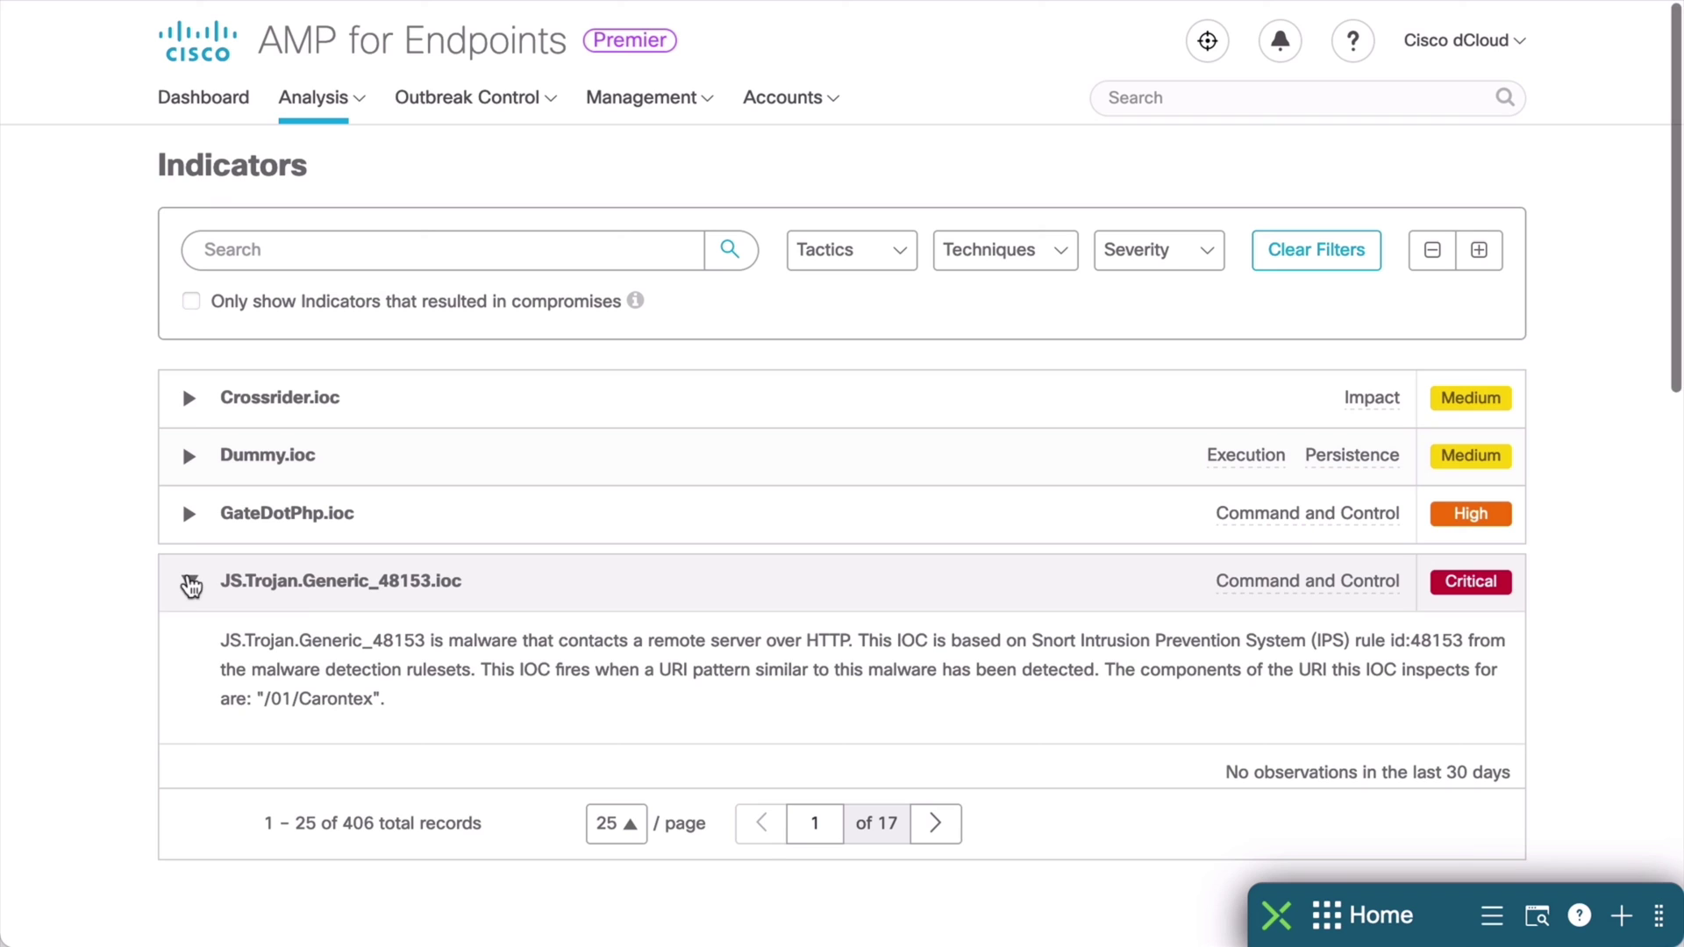